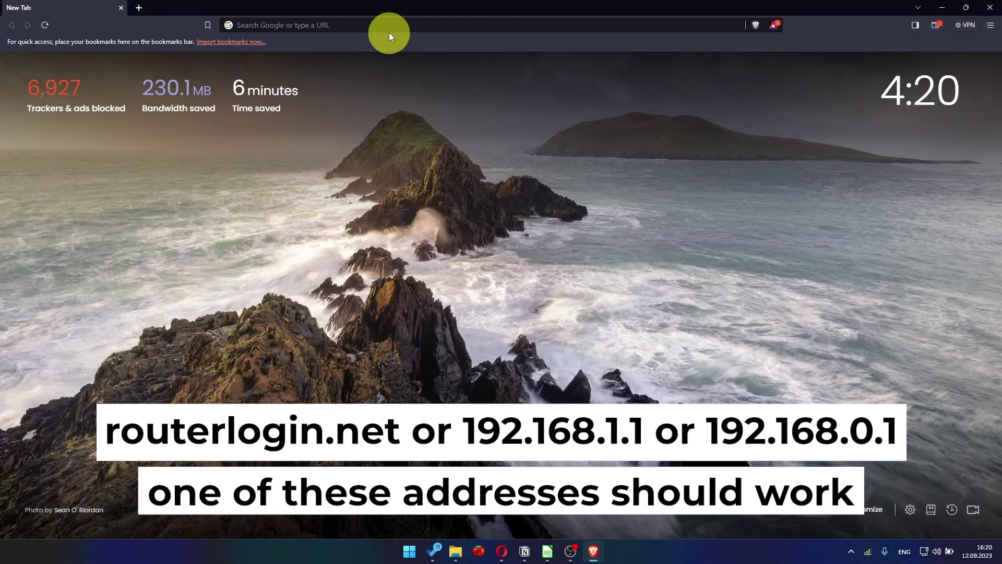
Step: Load the router's setup page at 192.168.1.1 in Brave
left_click(389, 31)
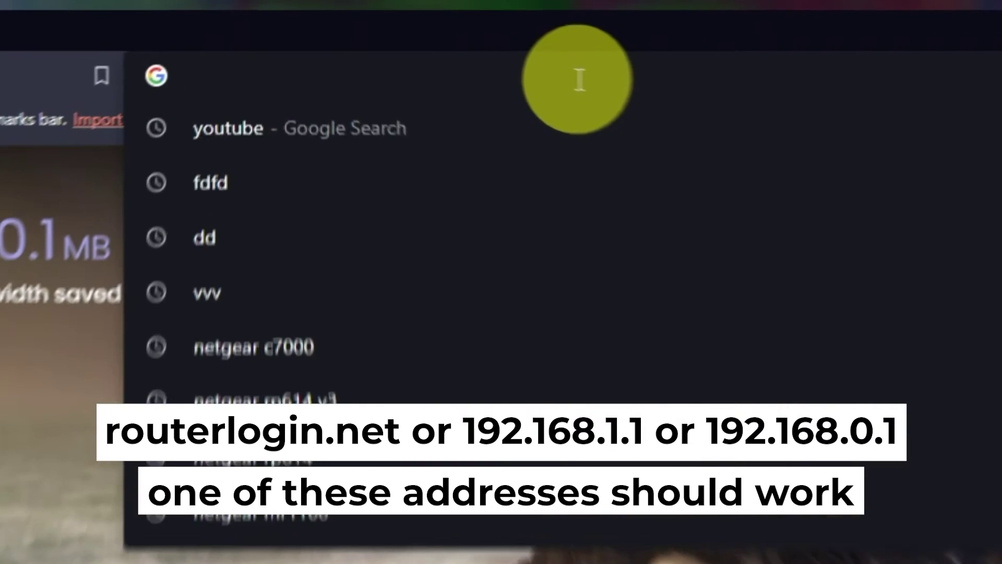
type("192.")
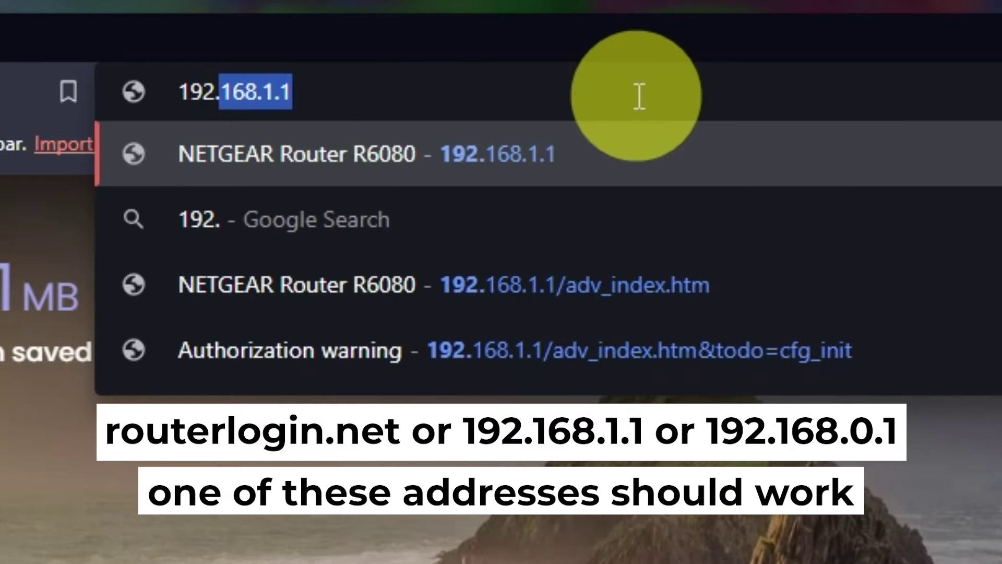
type("168.1.1")
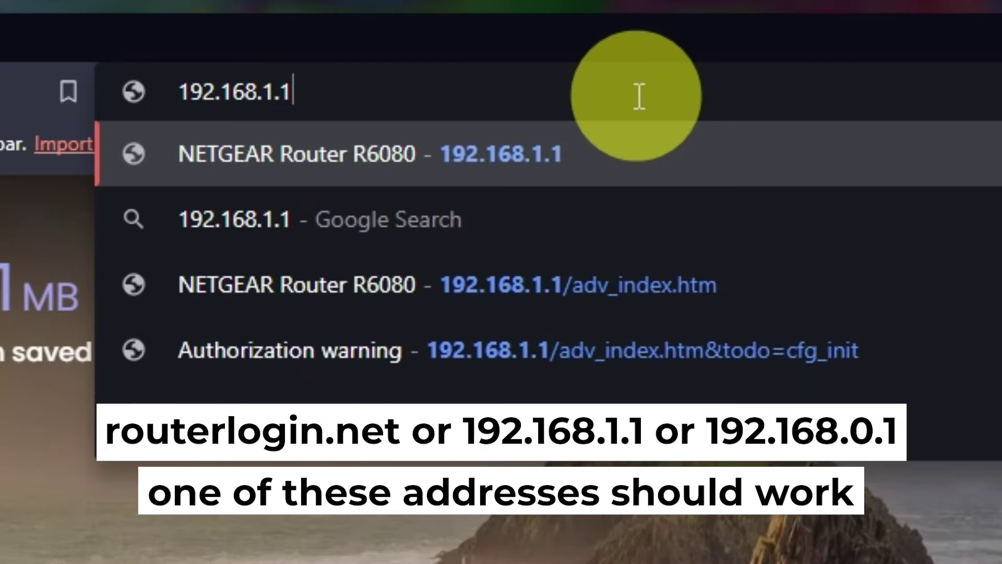
key("Return")
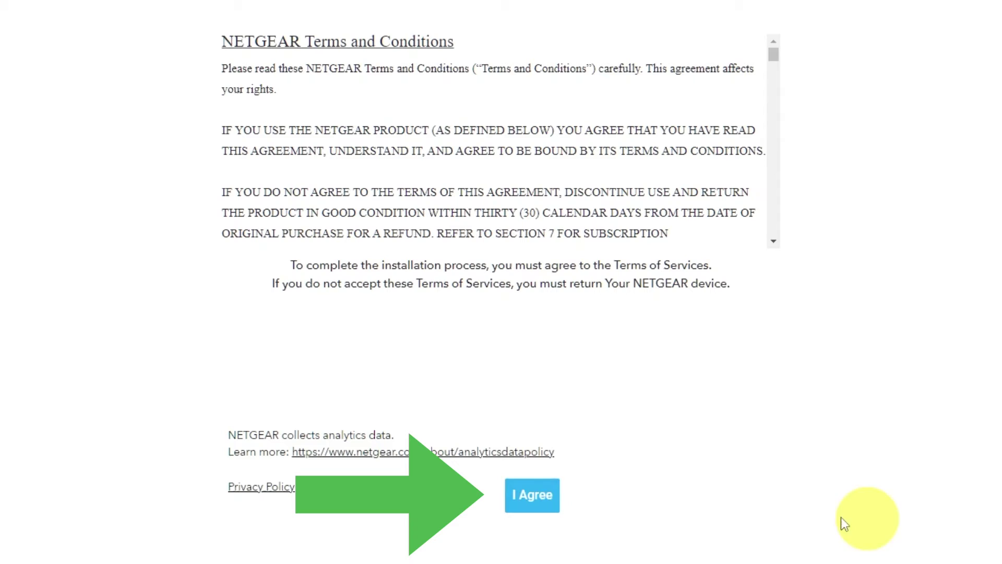
Step: Agree to the NETGEAR terms and conditions to continue toward Admin Account Settings
left_click(554, 506)
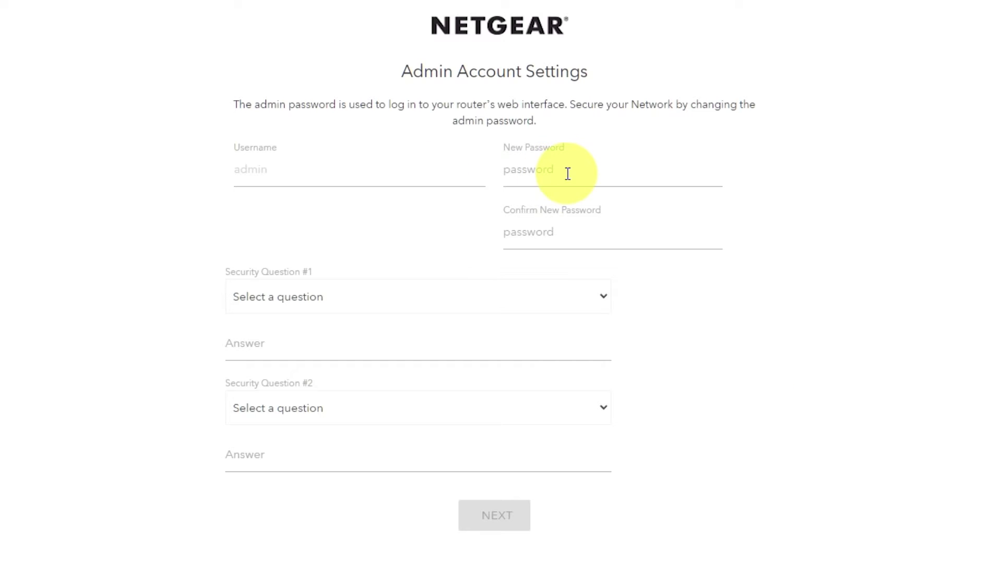
Step: Enter a new admin password in New Password and retype it in Confirm New Password
left_click(567, 170)
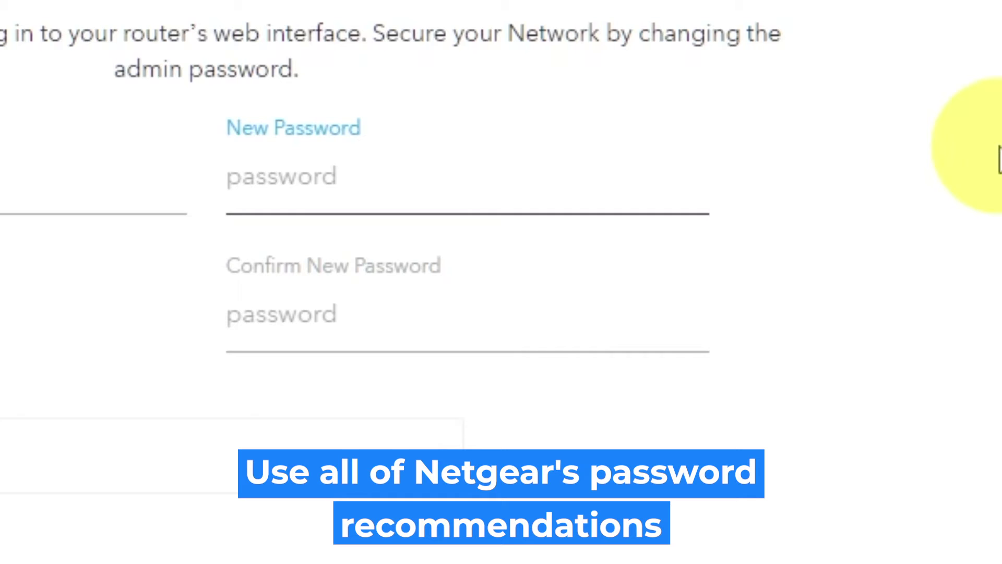
type("•")
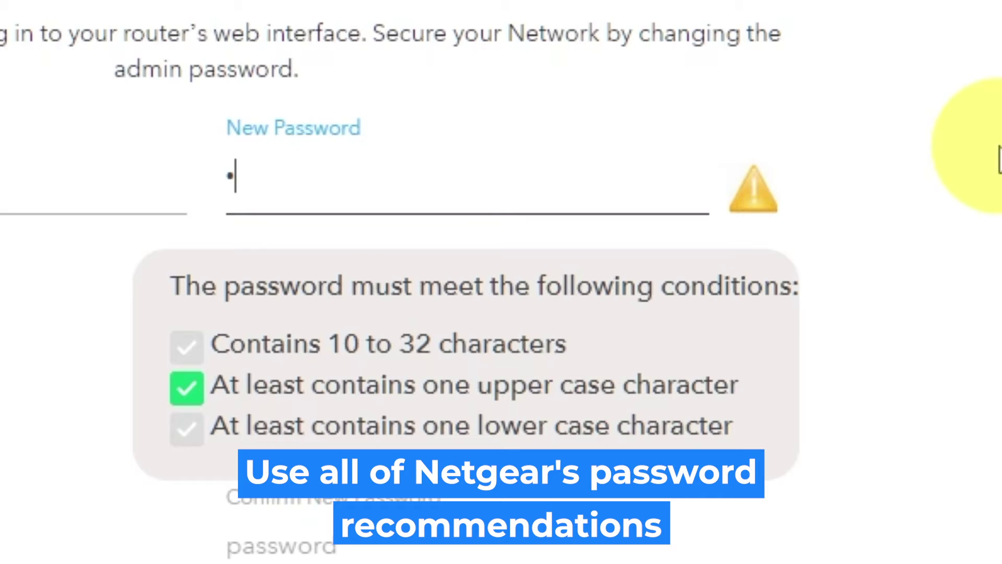
type("•••••••")
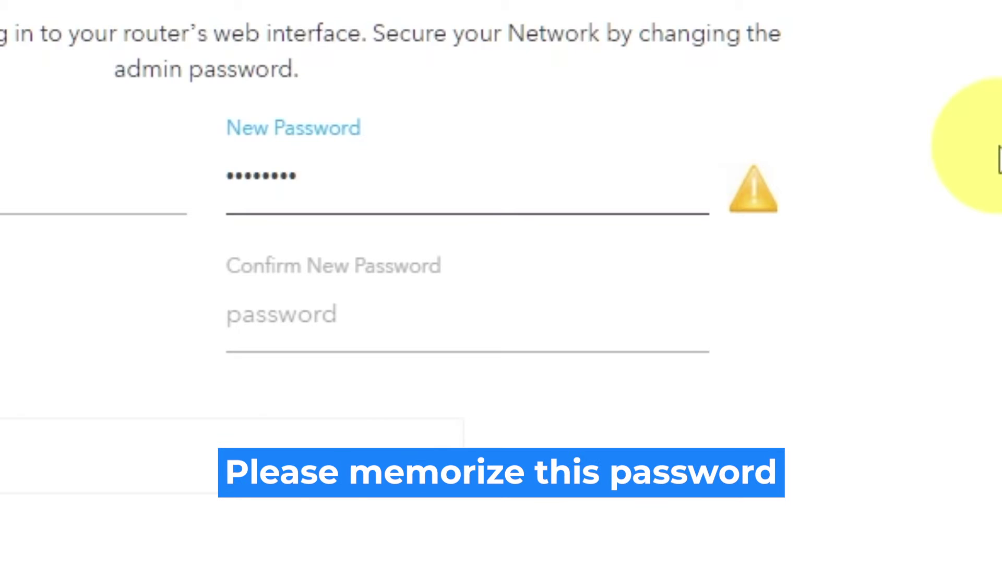
type("••")
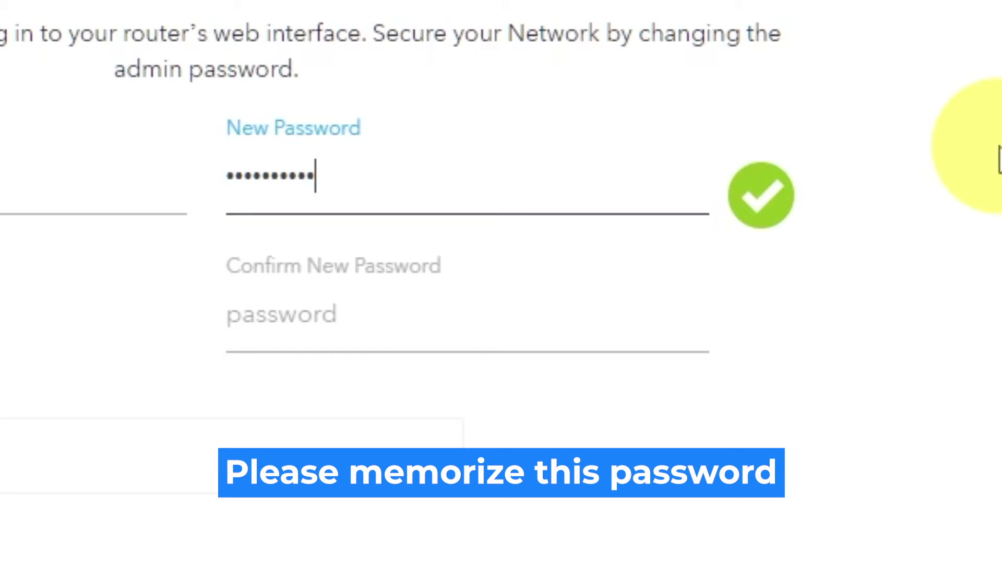
left_click(610, 315)
type("••••••••")
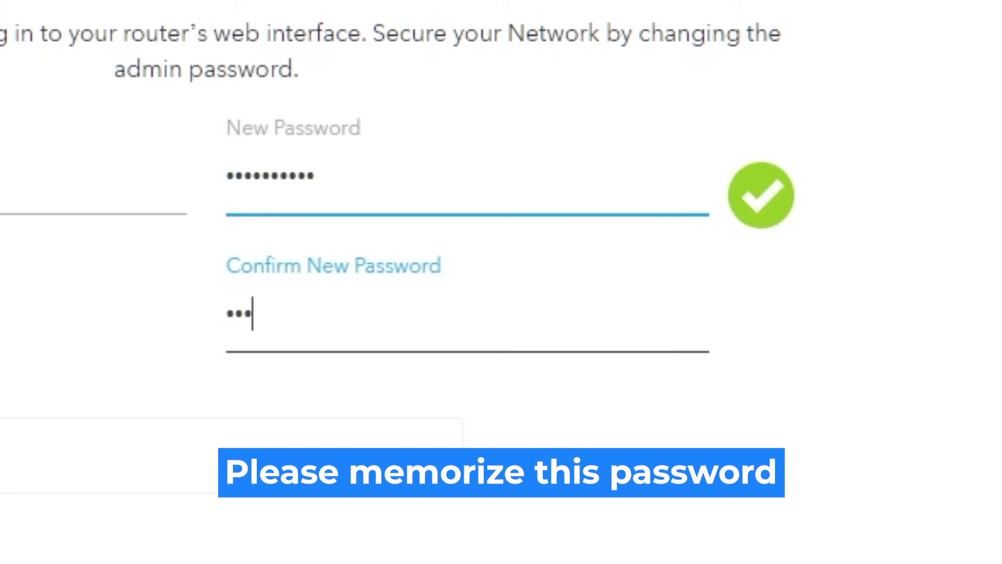
type("••")
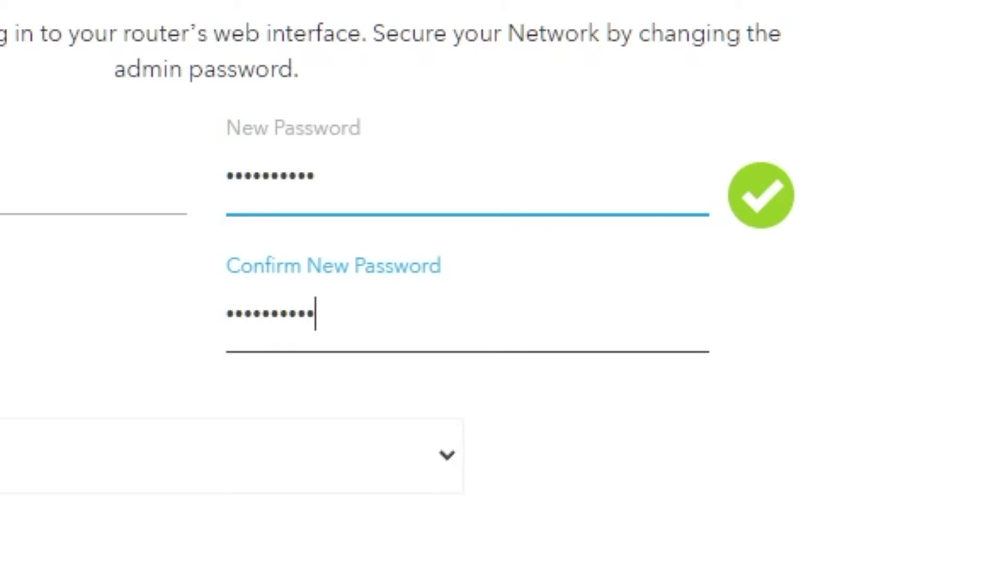
Step: Choose the NETGEAR product question as security question #1 and enter its answer
left_click(446, 455)
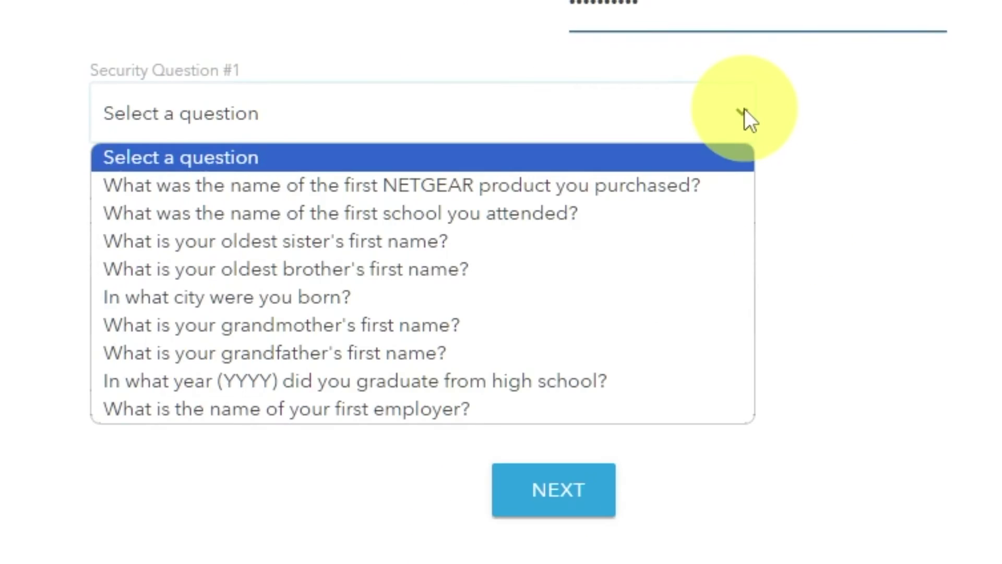
left_click(678, 184)
left_click(609, 203)
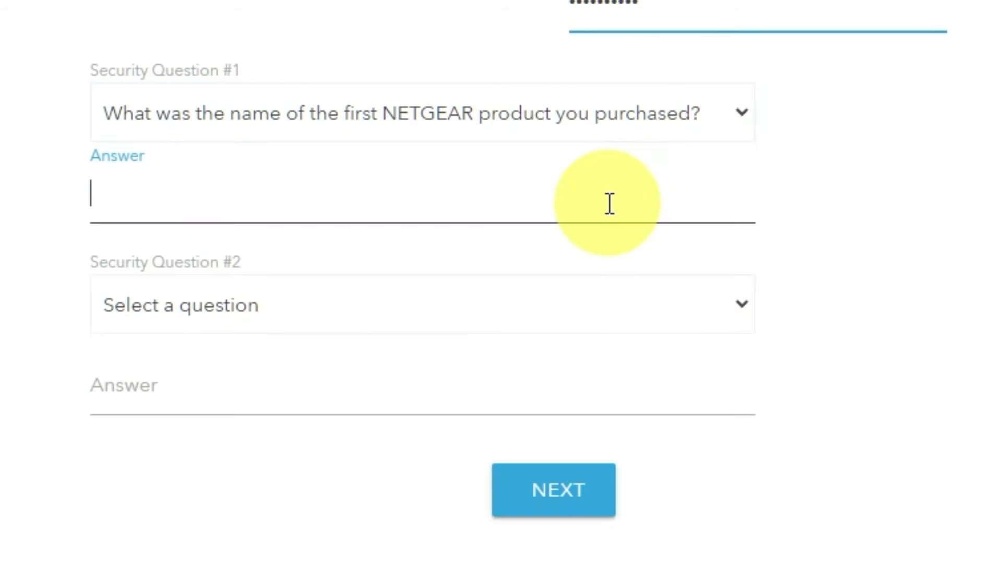
type("999")
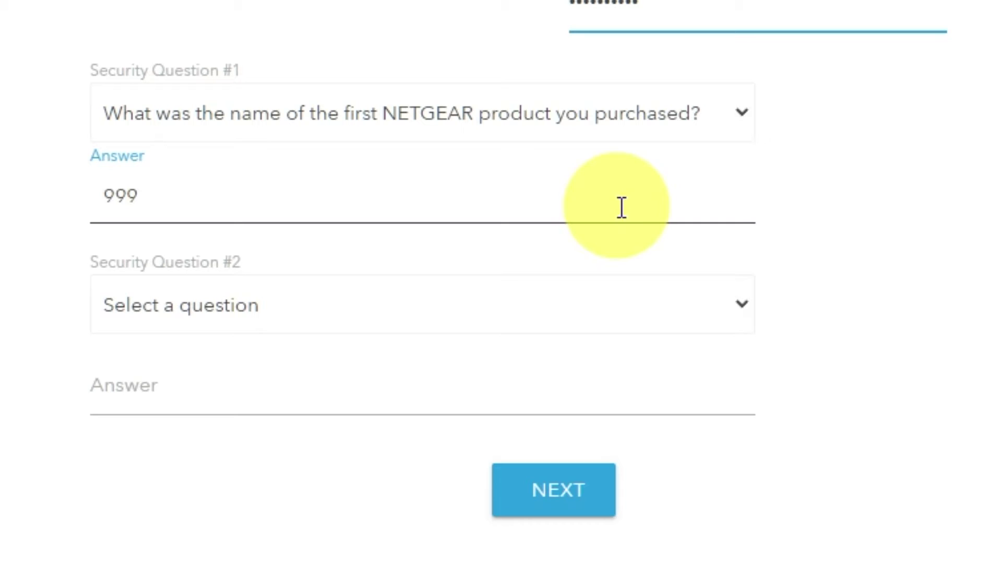
Step: Choose the best friend's first name question as security question #2 and enter its answer
left_click(741, 308)
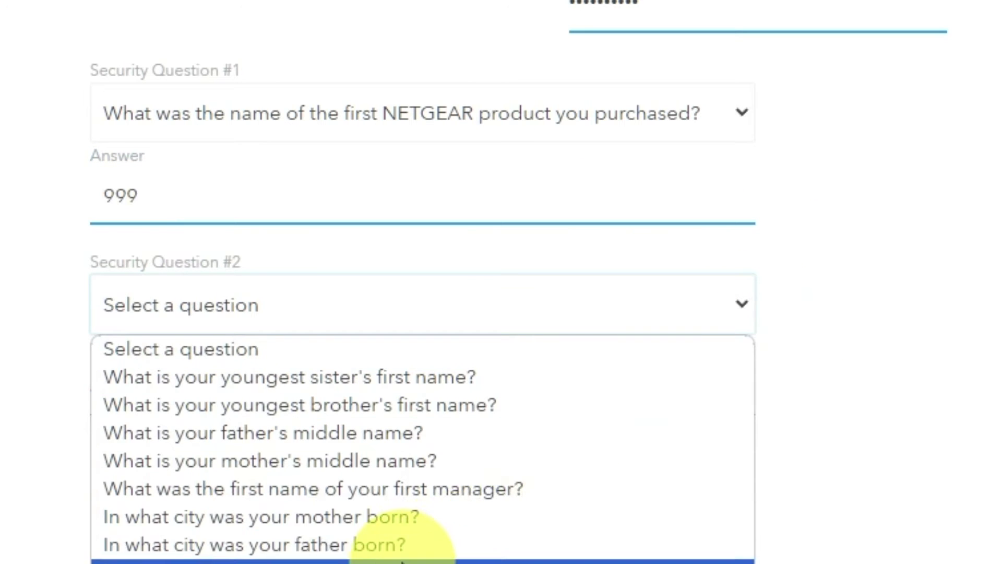
left_click(425, 557)
left_click(368, 401)
type("bob")
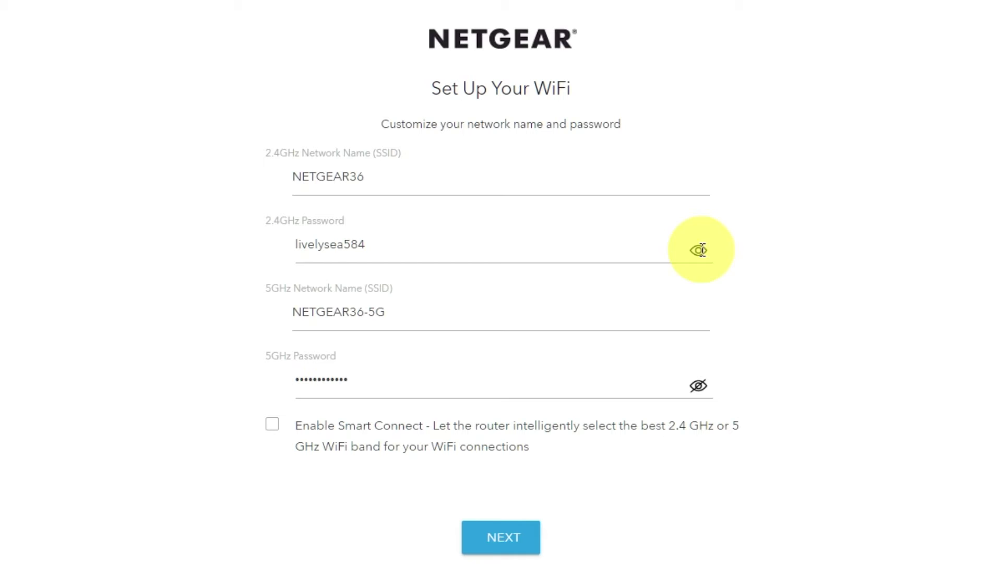
Step: Check the NETGEAR36 and NETGEAR36-5G names and passwords, keep them unchanged, and submit
left_click(698, 385)
left_click(698, 385)
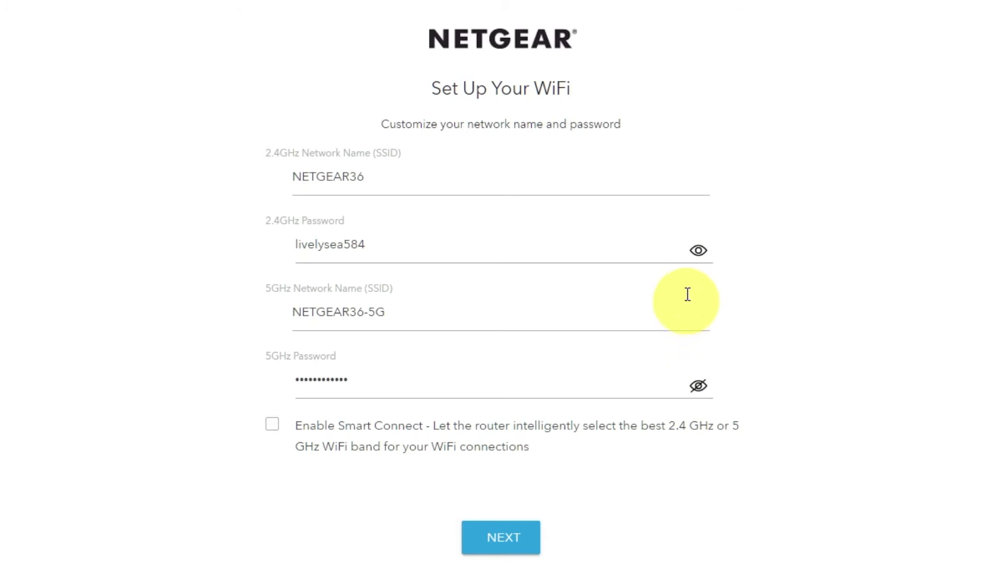
left_click(698, 250)
left_click(338, 178)
left_click_drag(391, 312, 343, 312)
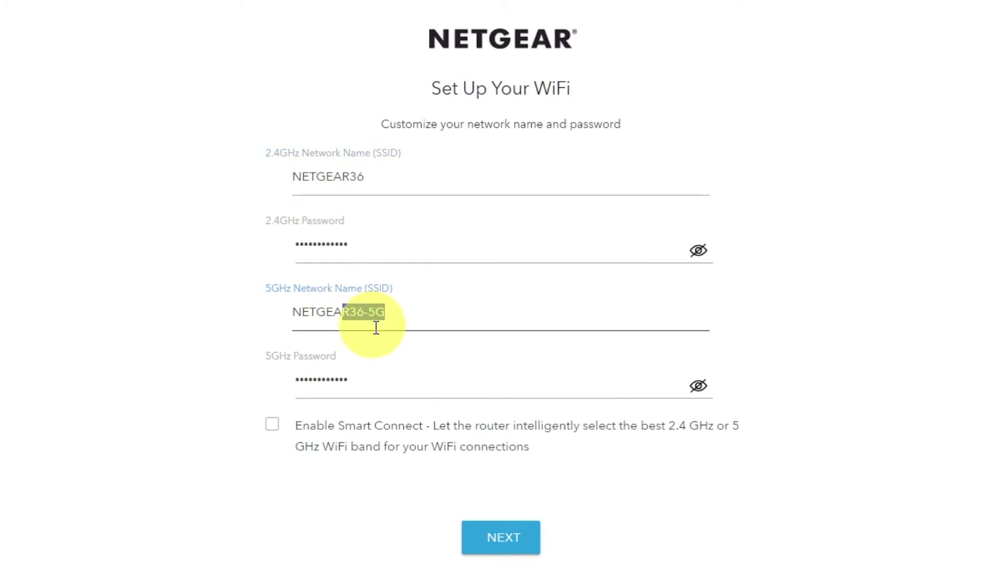
left_click(341, 385)
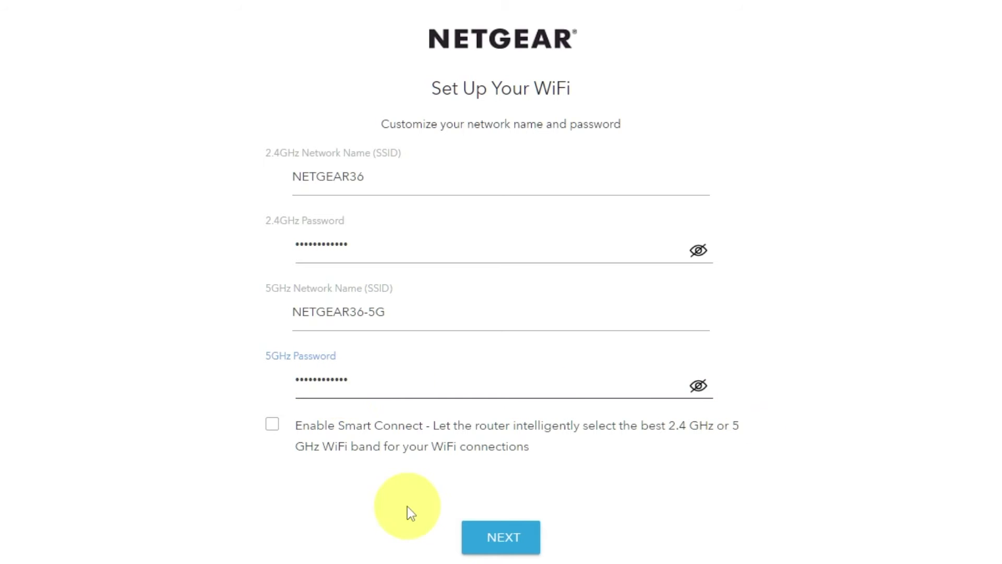
left_click(523, 536)
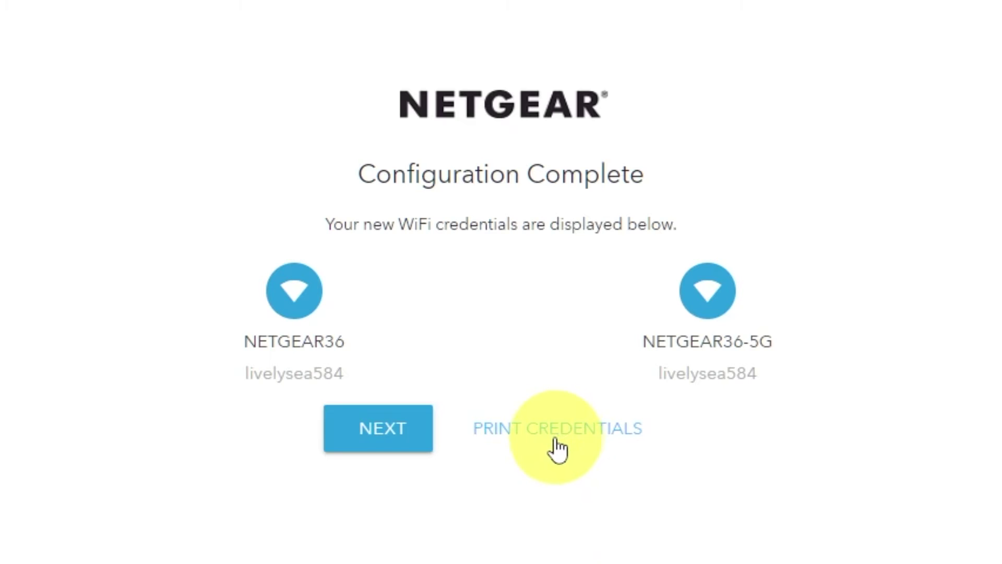
Step: Continue past the Configuration Complete summary to the netgear.com installation success page
left_click(374, 436)
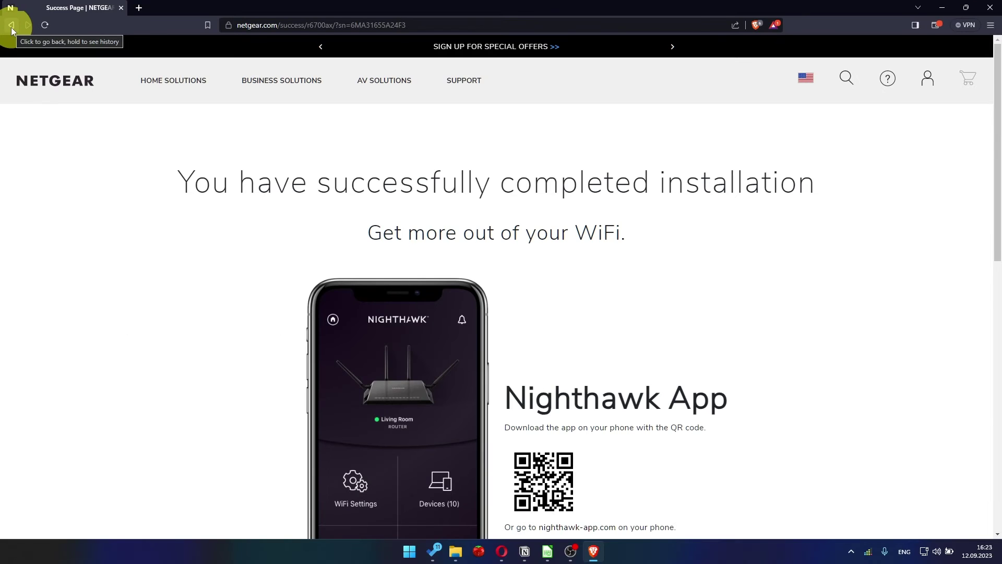
Step: Replace the current address with 192.168.1.1 and load the router page
left_click(268, 24)
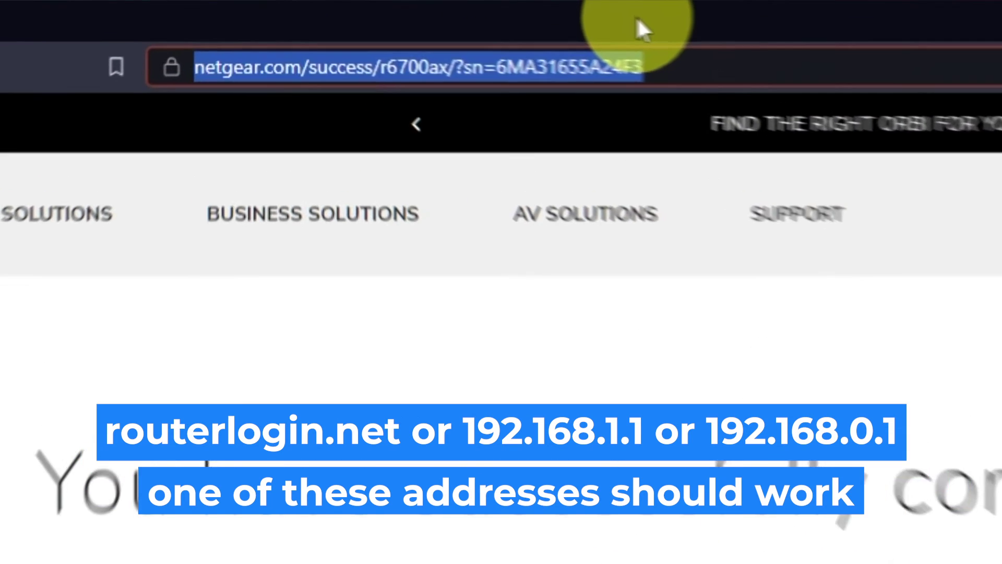
key("BackSpace")
type("192")
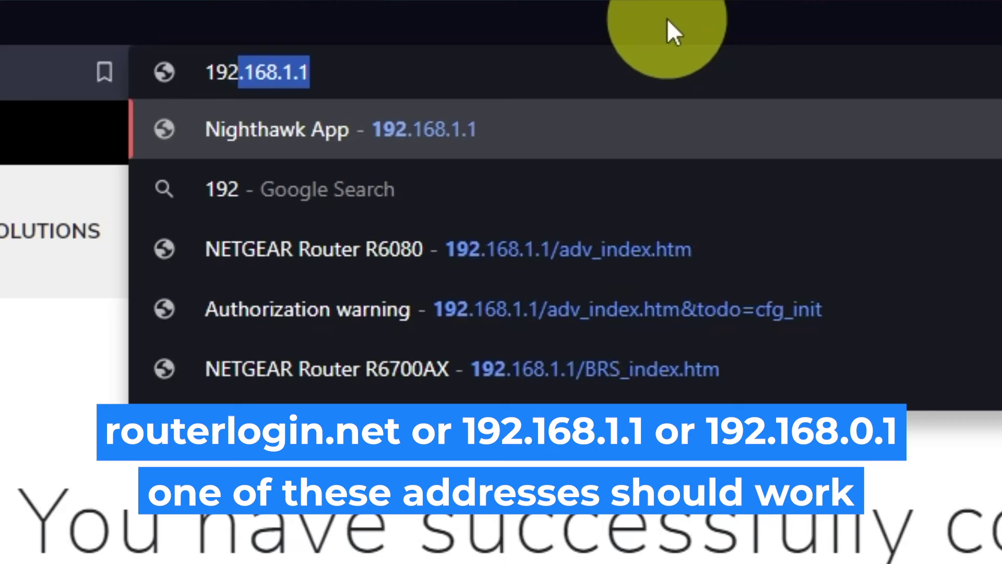
type(".168.1.1")
key("Return")
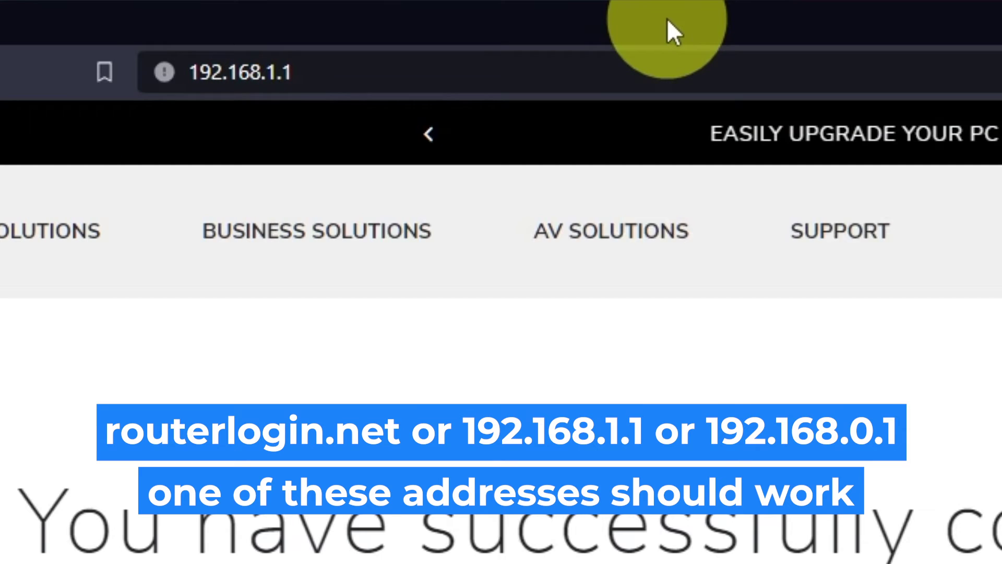
Step: Sign in to the router as admin with the new admin password
type("admin")
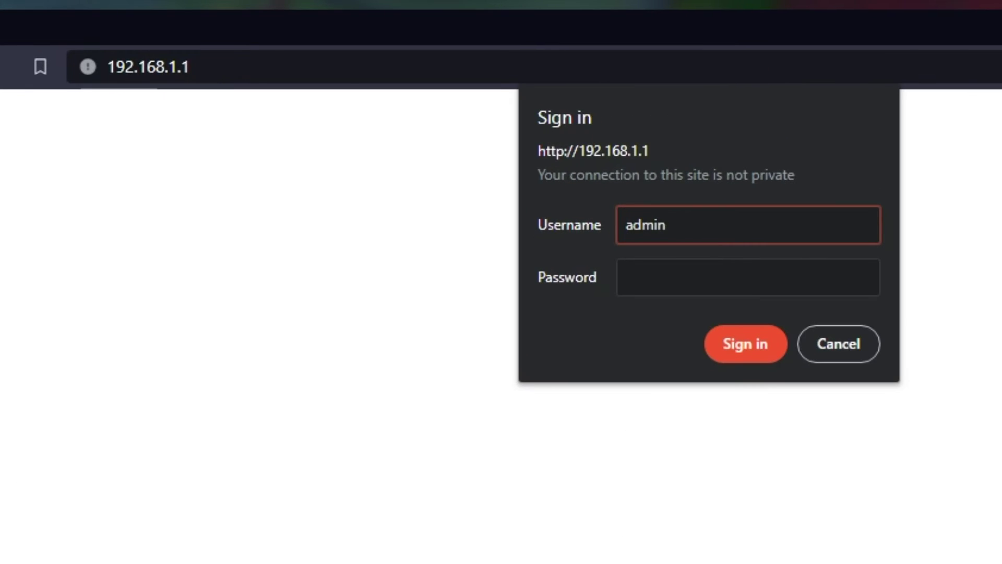
key("Tab")
type("•••")
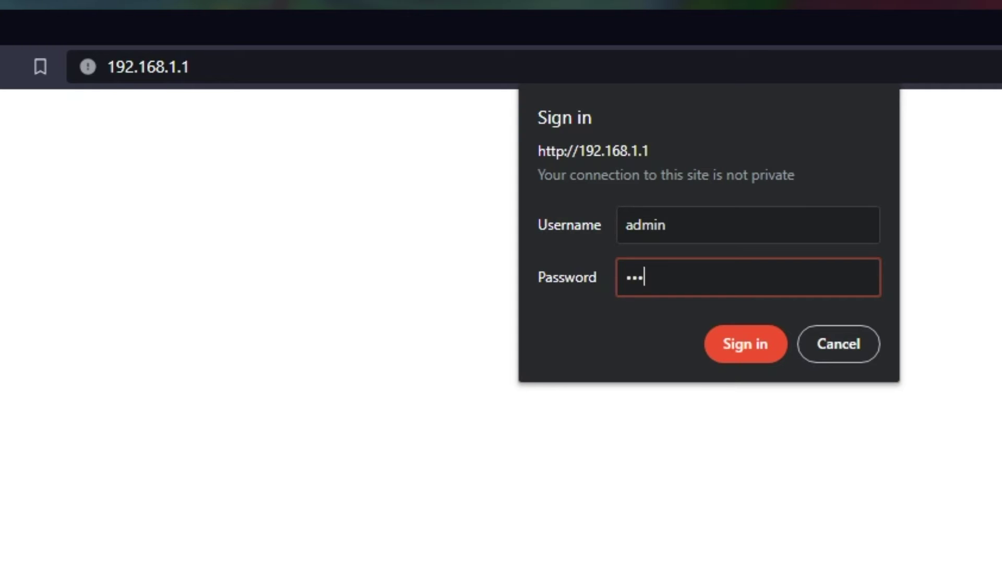
type("••••••••")
left_click(734, 346)
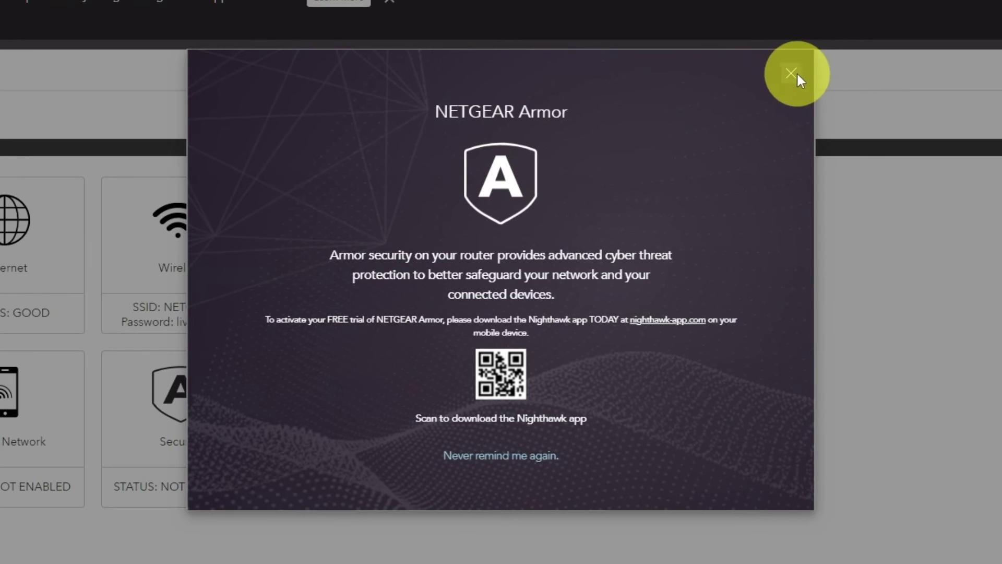
Step: Close the NETGEAR Armor popup and go to ADVANCED > Setup Wizard
left_click(792, 74)
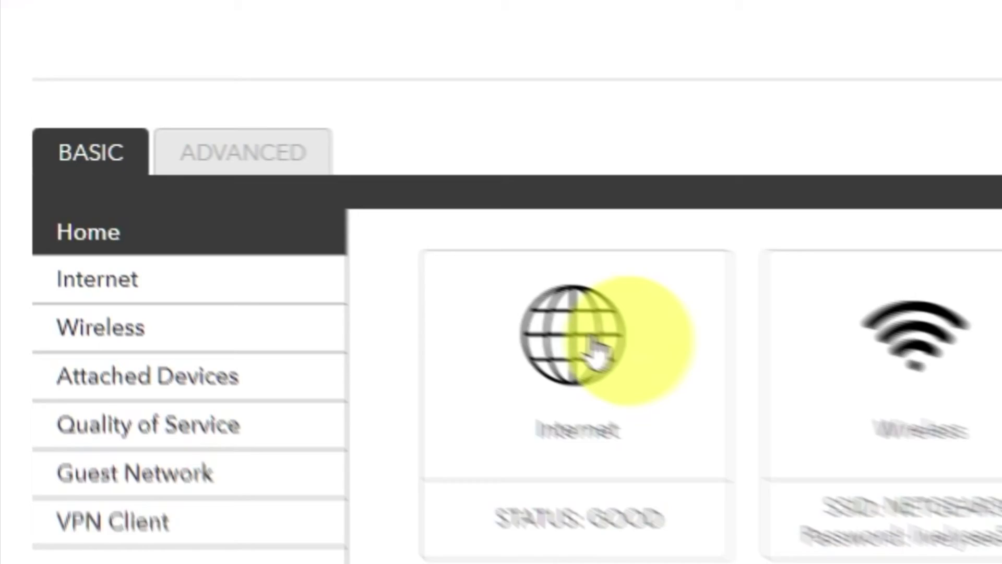
left_click(338, 183)
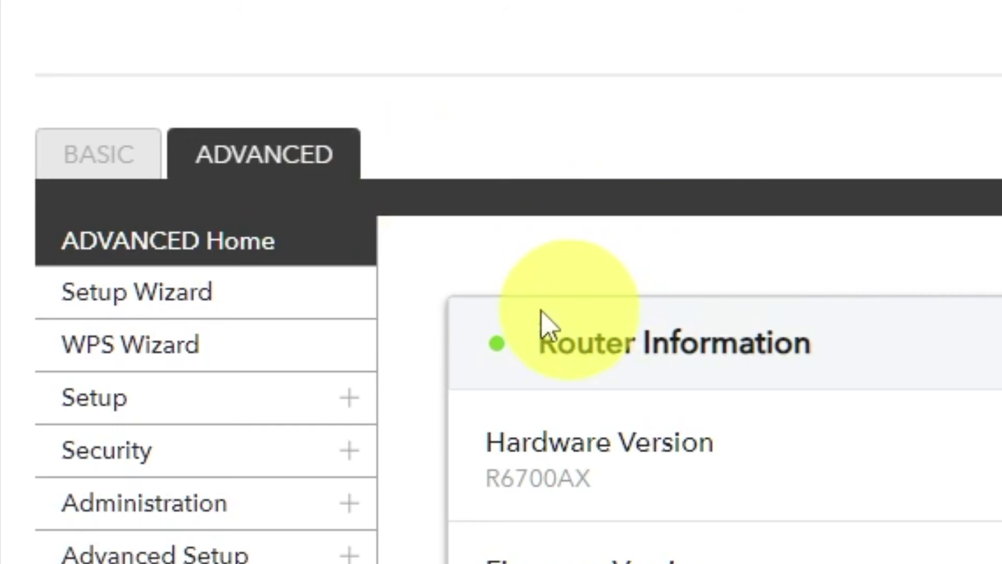
left_click(280, 324)
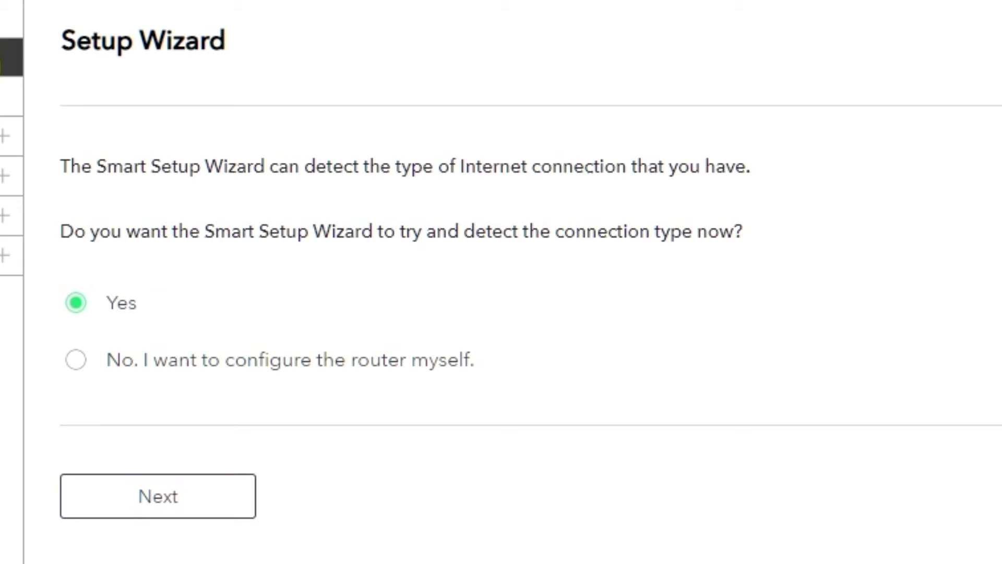
Step: Choose 'No. I want to configure the router myself.' and review Internet Setup: no login, dynamic IP
left_click(75, 362)
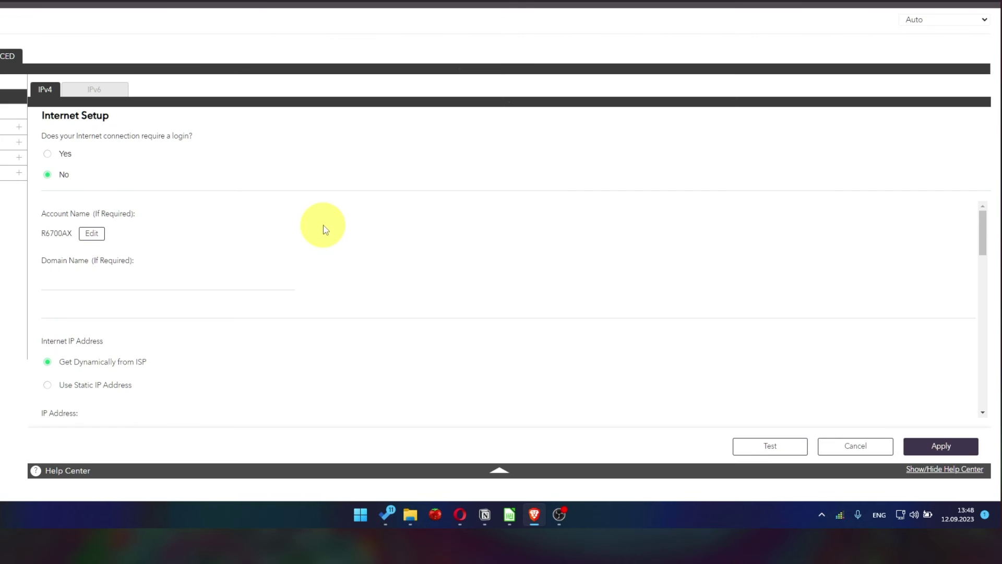
scroll(323, 225, "down", 2)
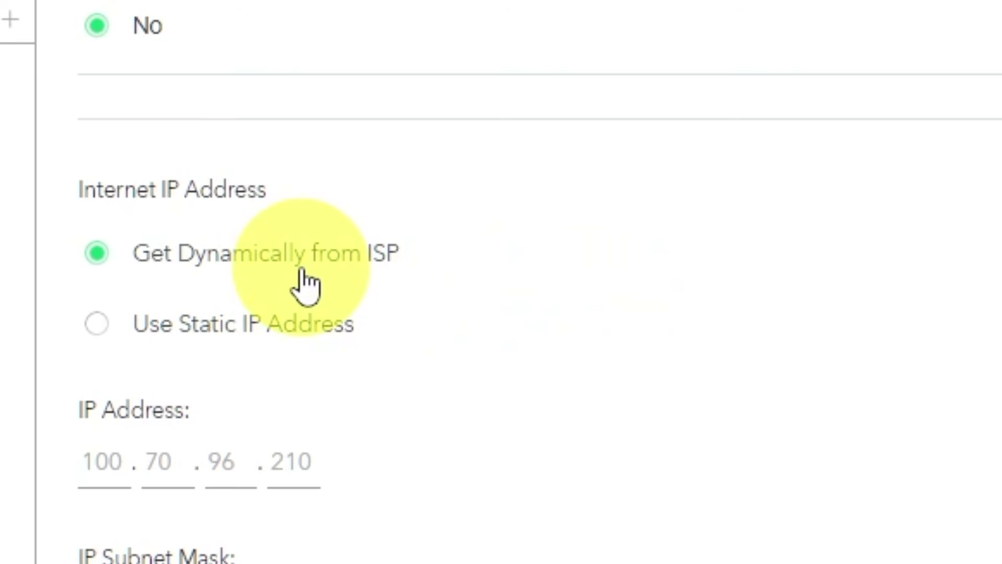
scroll(254, 261, "down", 4)
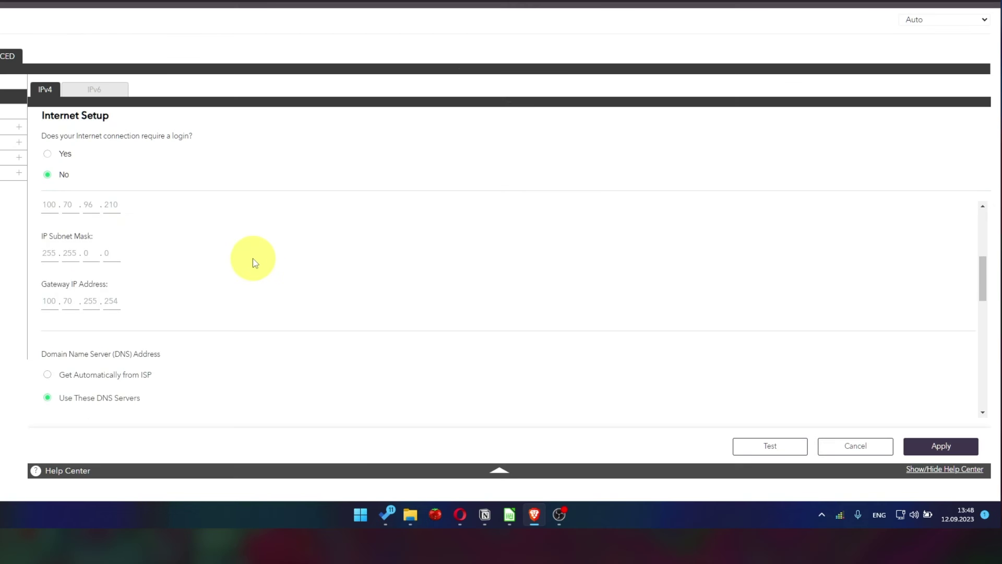
scroll(259, 261, "down", 1)
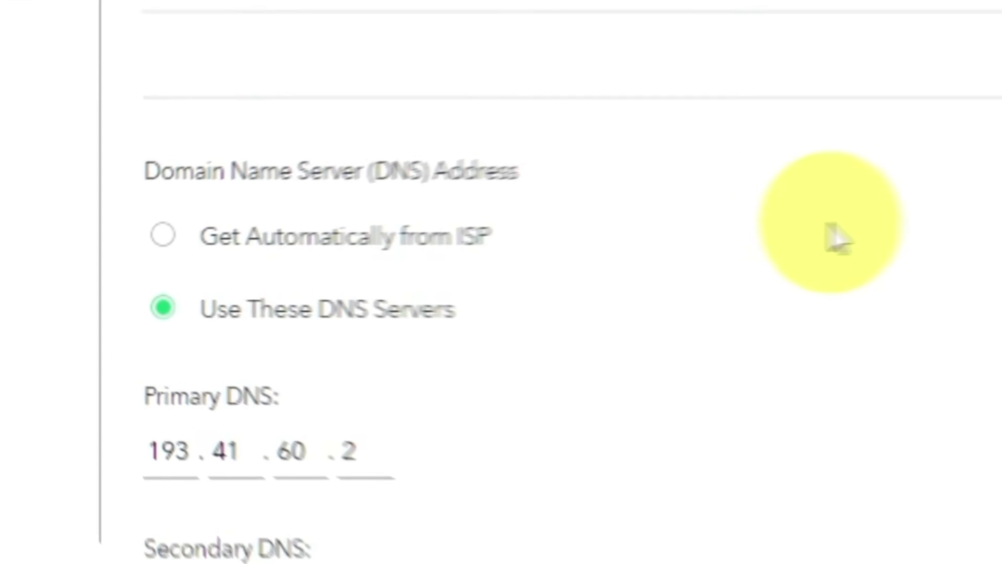
Step: Switch DNS to 'Get Automatically from ISP' and scroll down past Router MAC Address
left_click(166, 235)
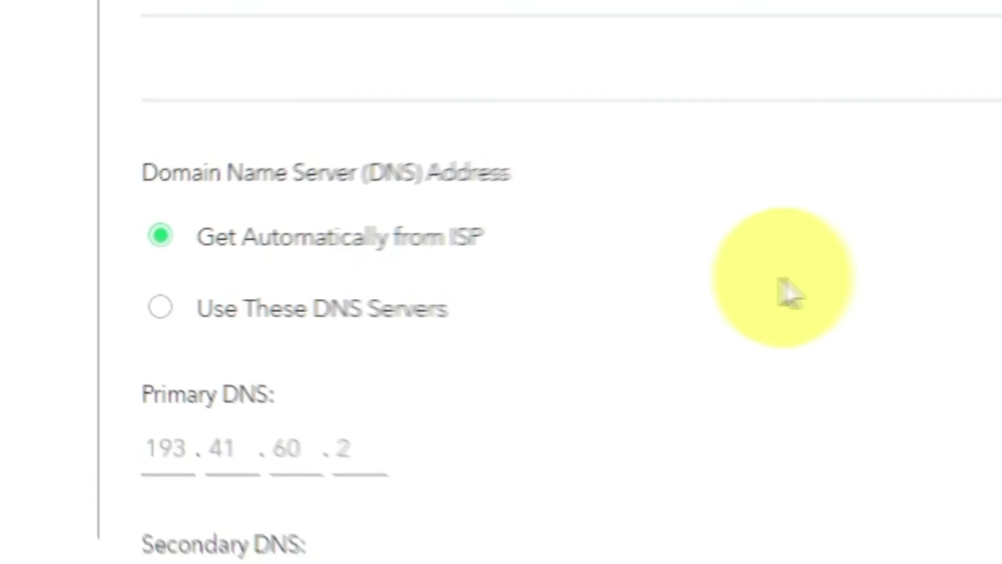
scroll(668, 274, "down", 3)
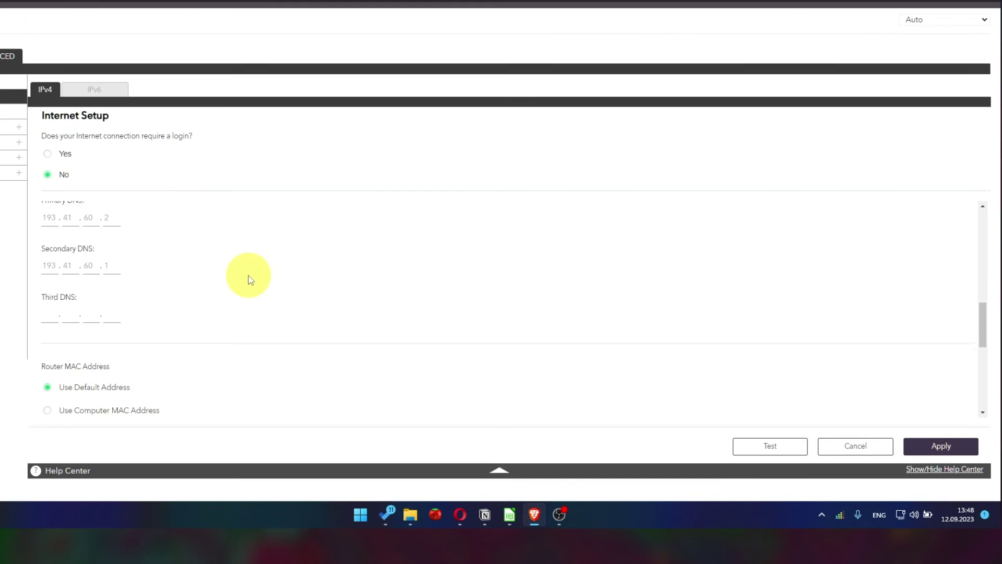
scroll(249, 281, "down", 1)
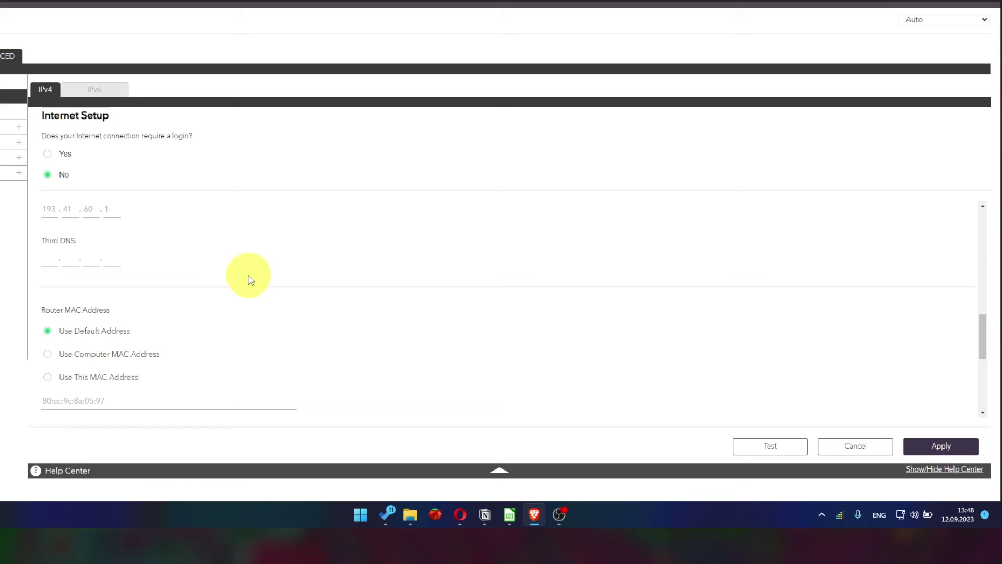
scroll(250, 280, "down", 1)
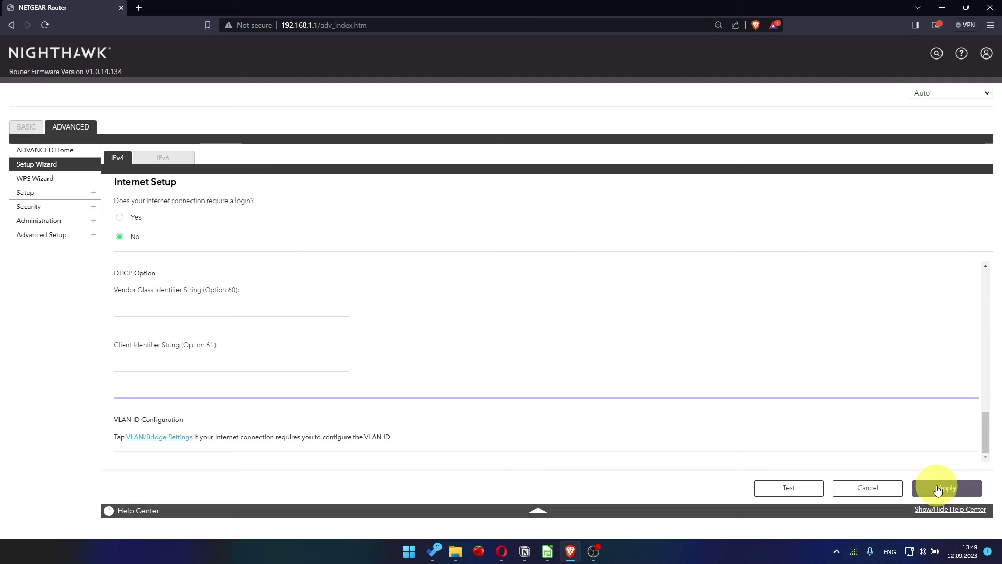
Step: Apply the new Internet settings, then sign back in with the admin credentials to reach Advanced Home
left_click(938, 490)
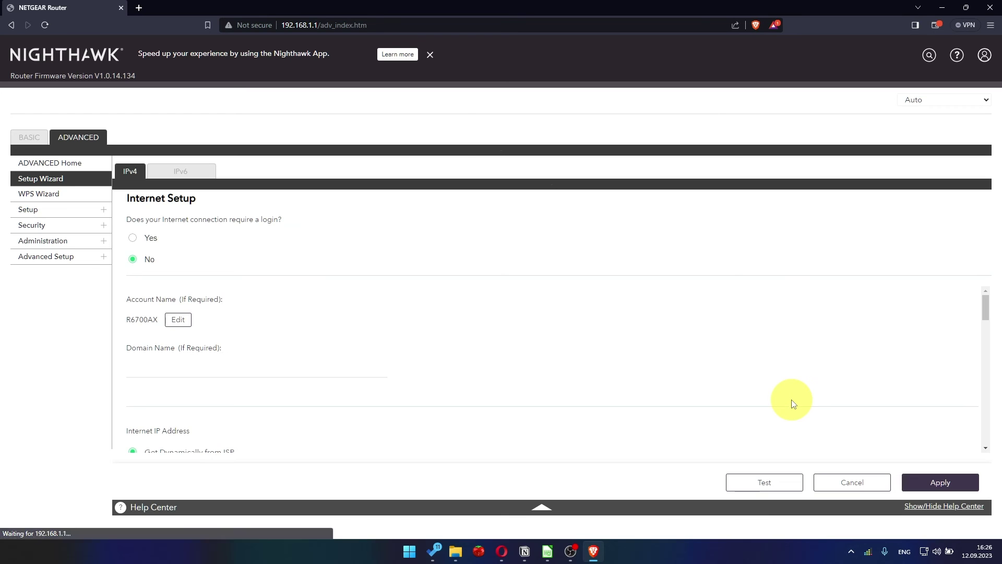
left_click(79, 136)
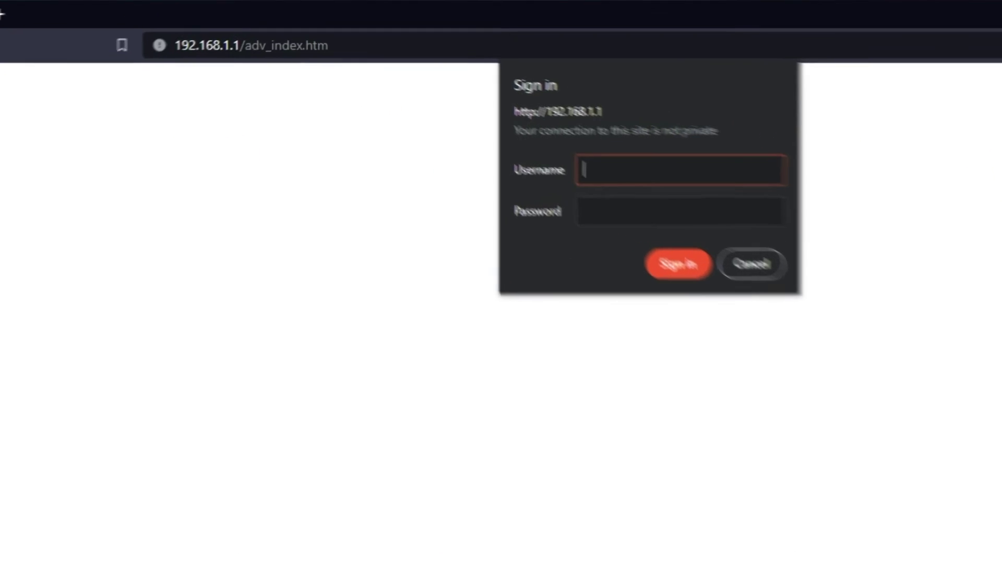
type("admin")
key("Tab")
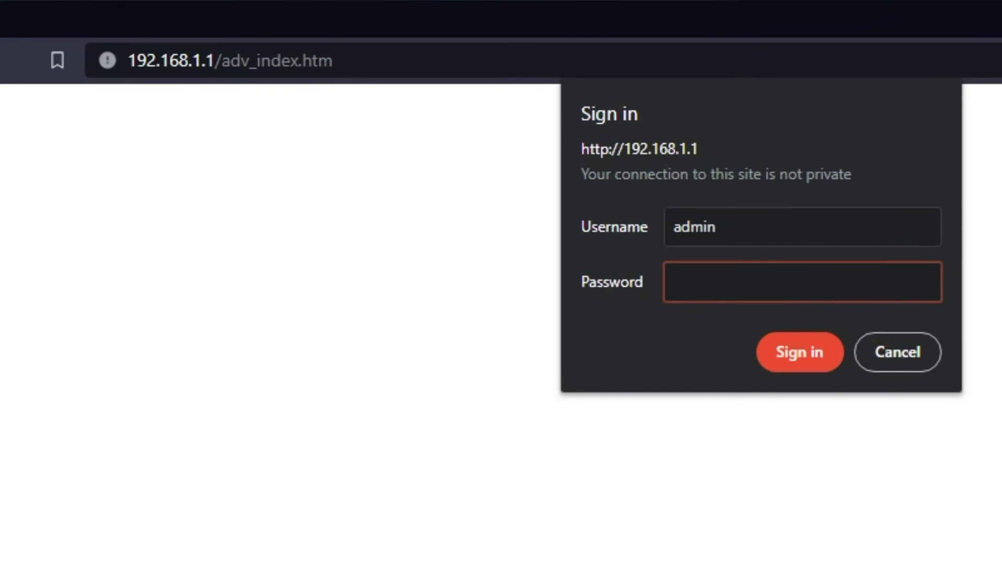
type("••••••••••")
key("Return")
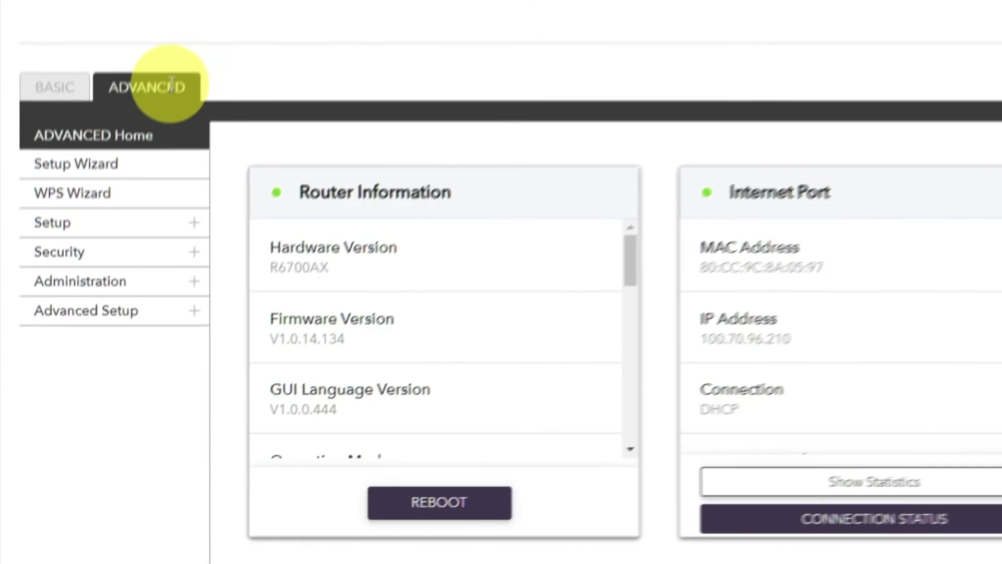
Step: Reboot the router from Advanced Home's Router Information and confirm the reboot with Yes
left_click(141, 208)
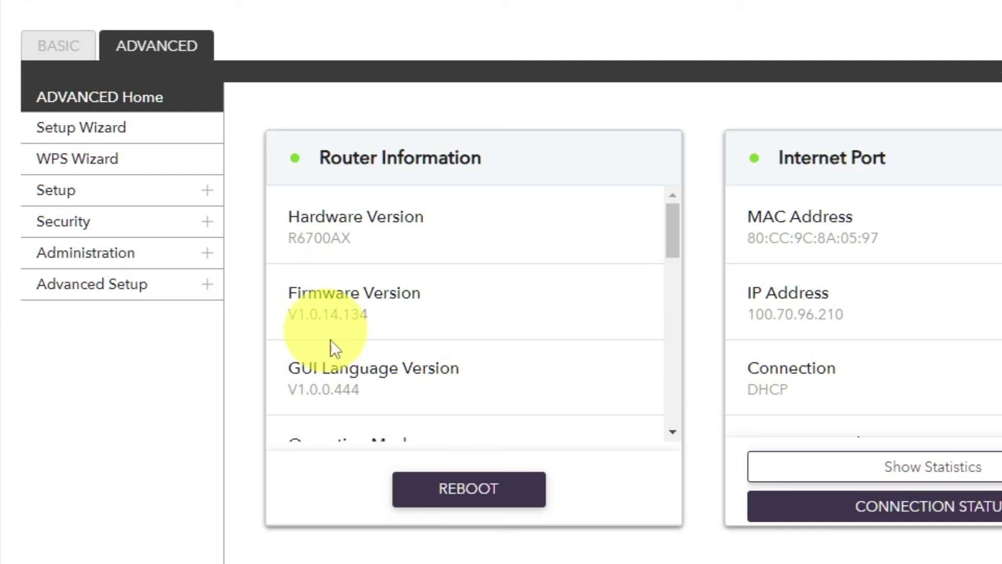
left_click(453, 488)
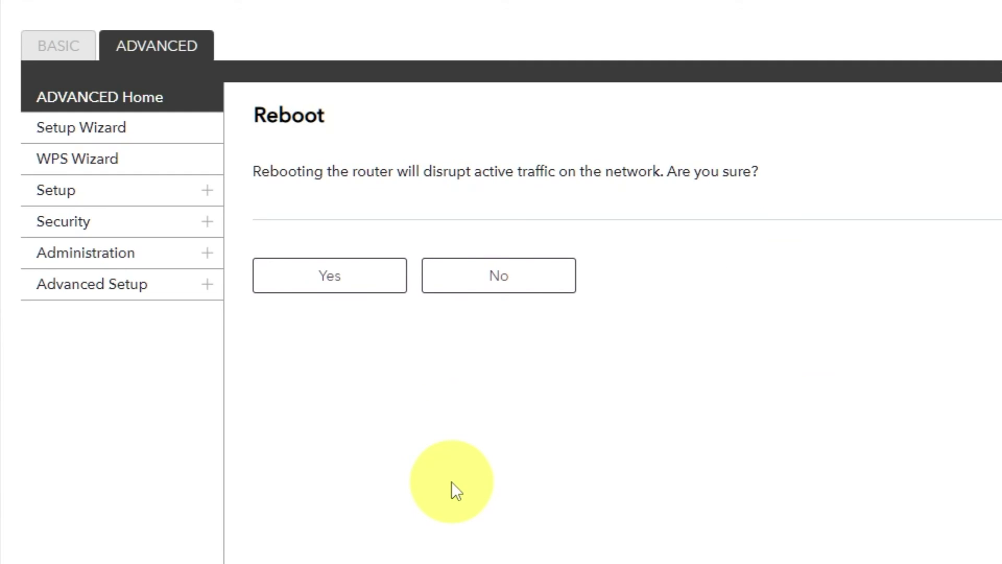
left_click(332, 288)
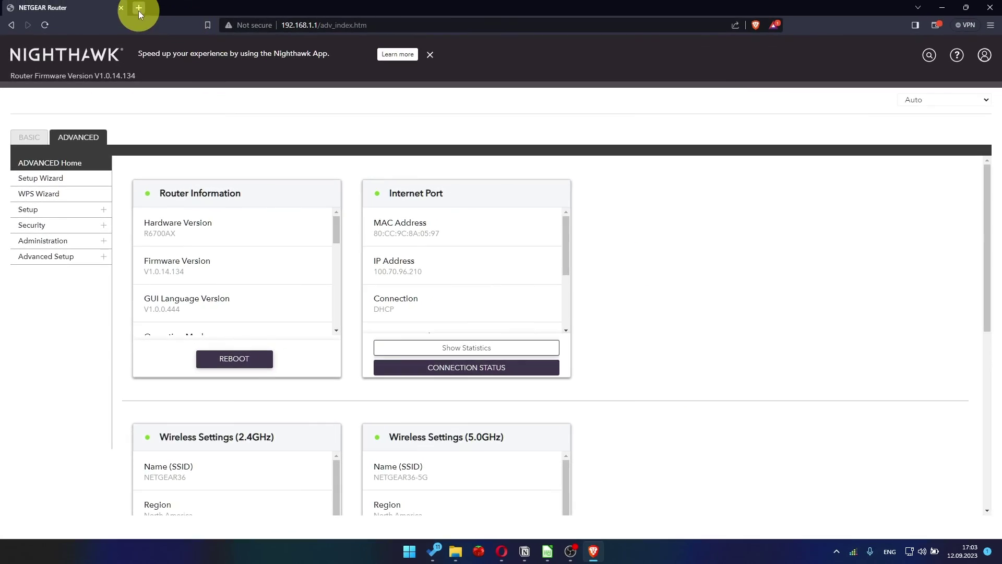
Step: Search Google for youtube in a new tab, then re-sign in and dismiss the NETGEAR Armor popup
left_click(139, 9)
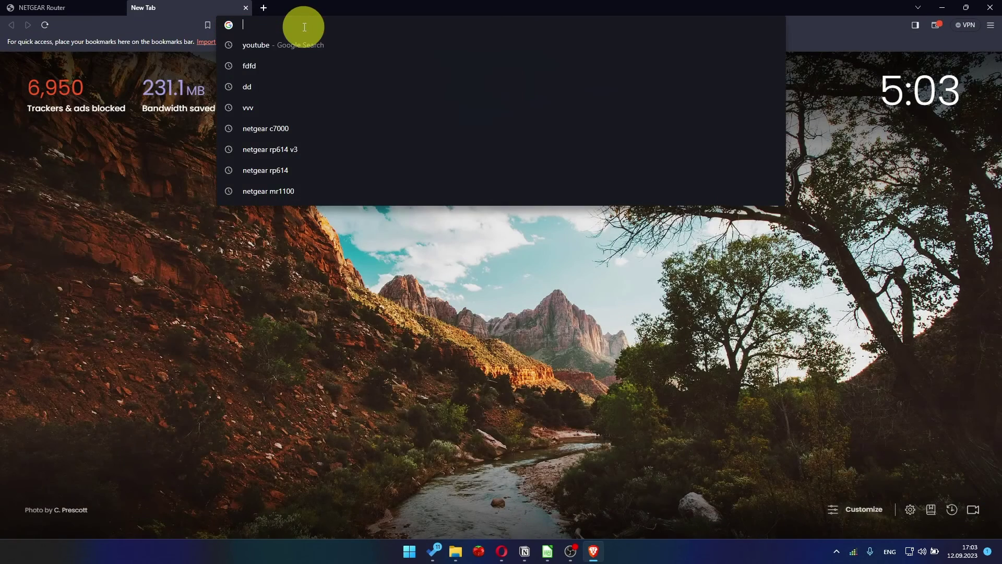
left_click(283, 45)
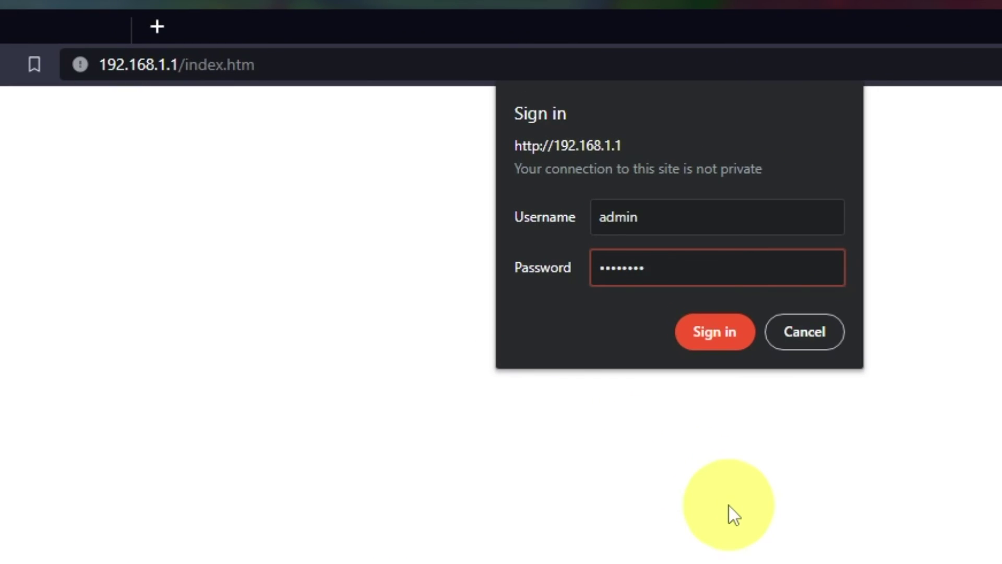
type("***")
left_click(727, 339)
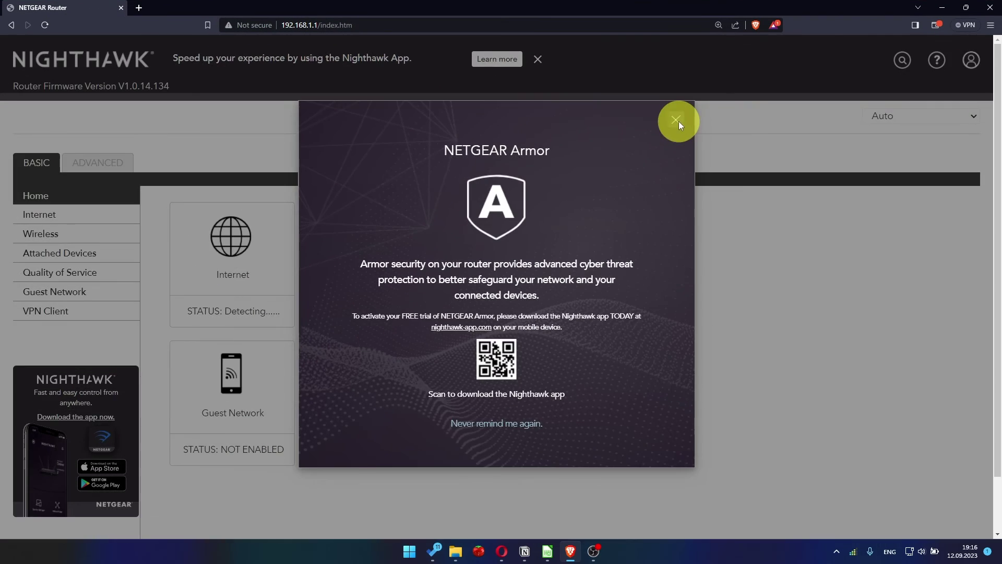
left_click(678, 121)
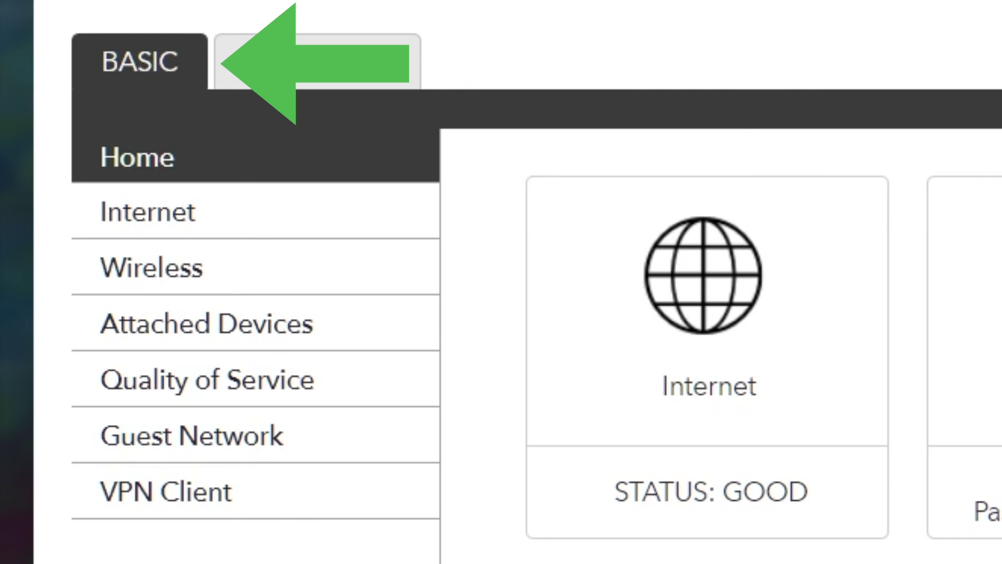
left_click(263, 218)
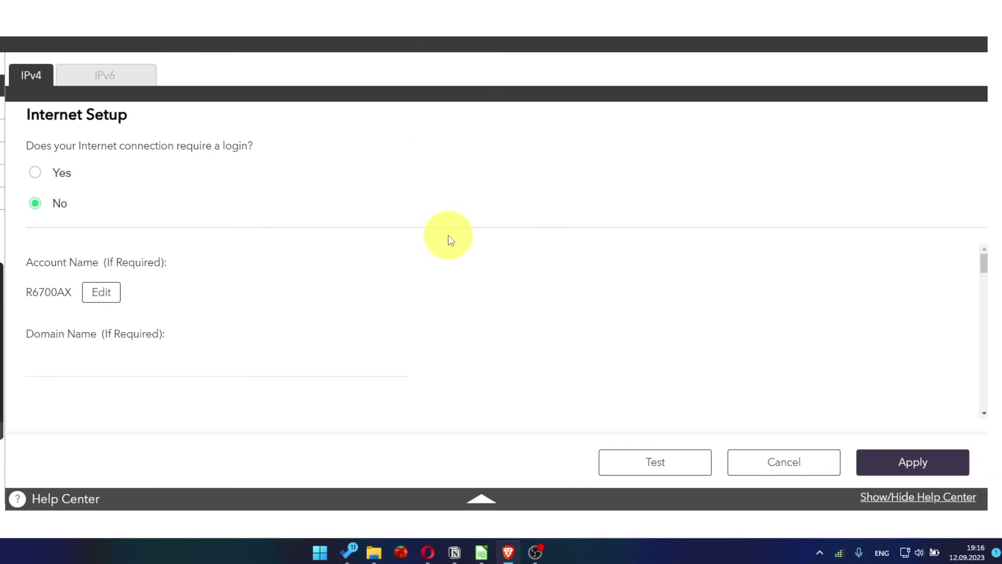
scroll(471, 326, "down", 10)
scroll(471, 328, "down", 2)
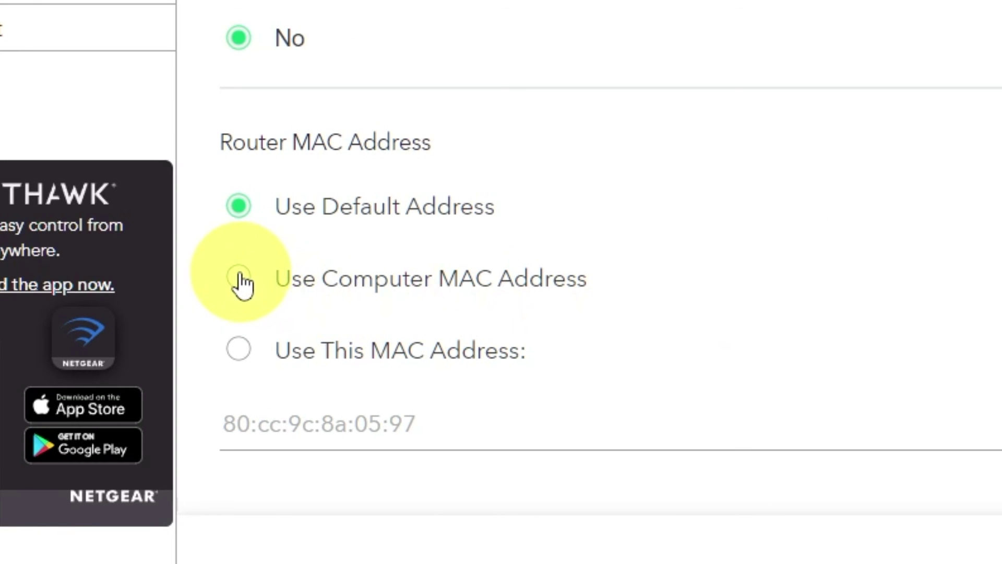
left_click(240, 281)
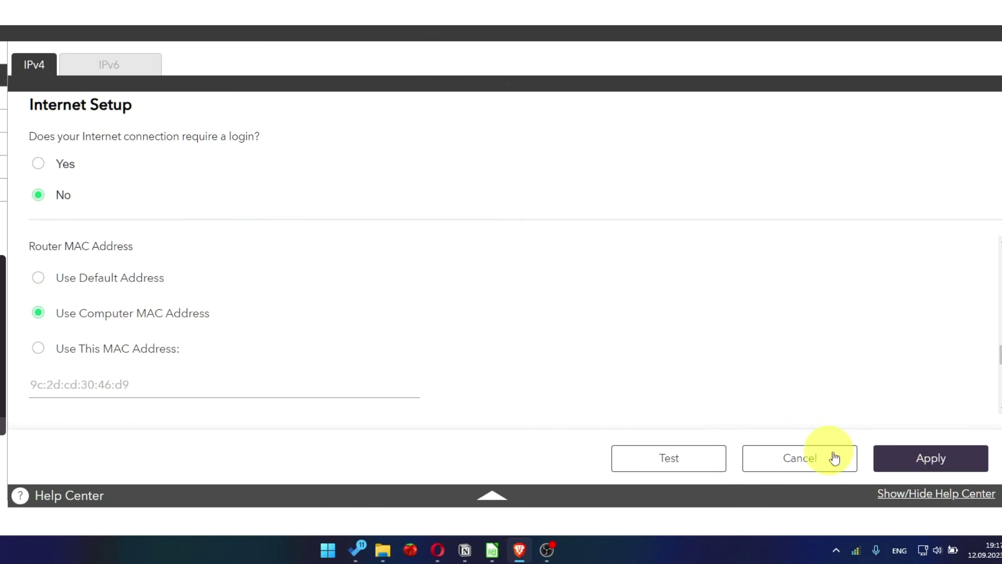
left_click(948, 470)
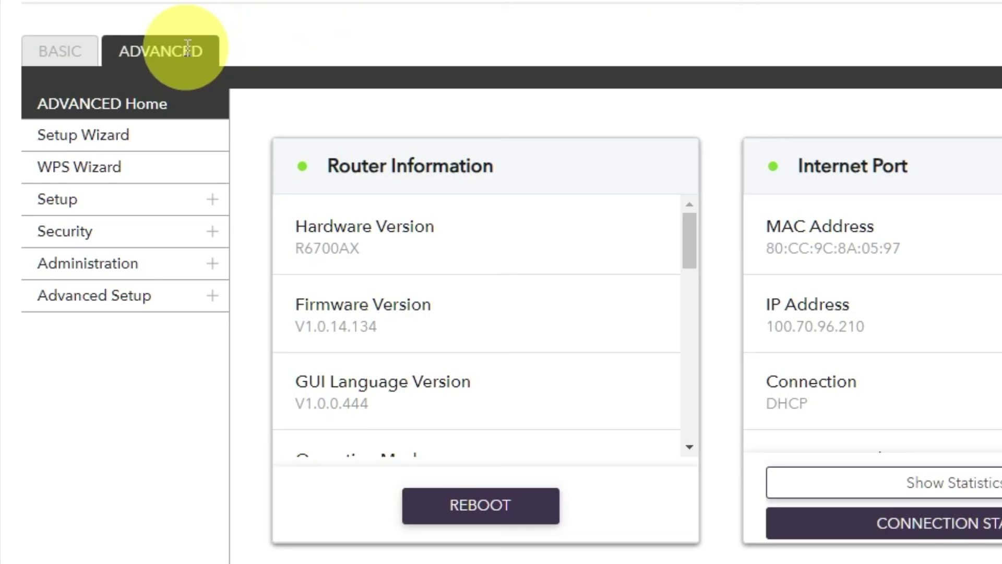
Step: Reboot the router again from Advanced Home, then open a new tab showing recent searches
left_click(187, 47)
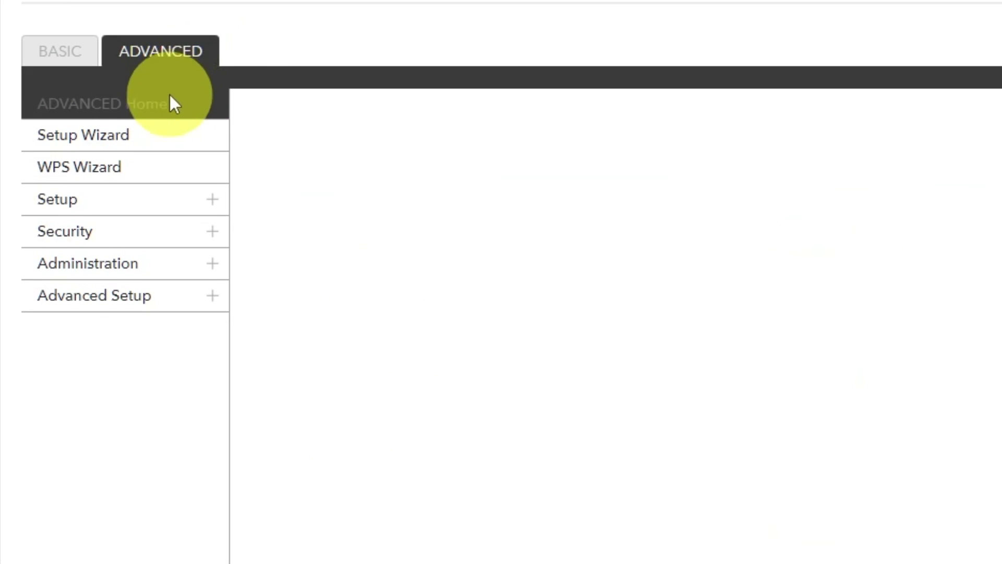
left_click(167, 113)
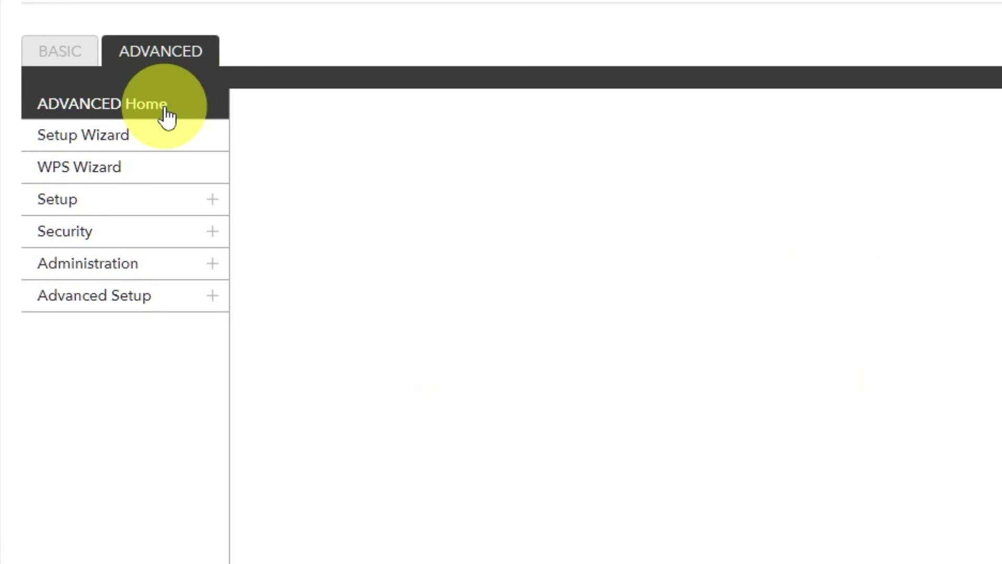
left_click(463, 504)
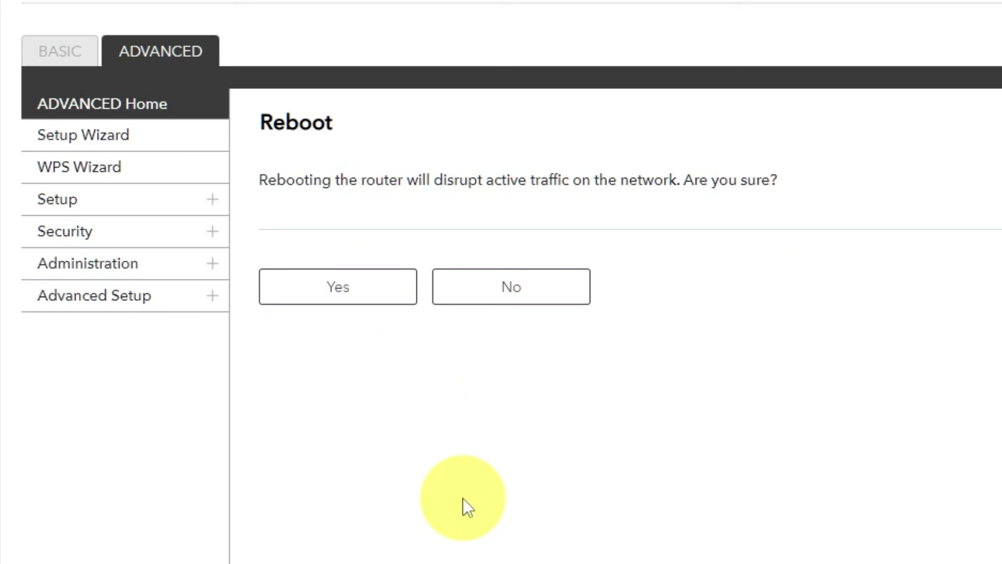
left_click(343, 295)
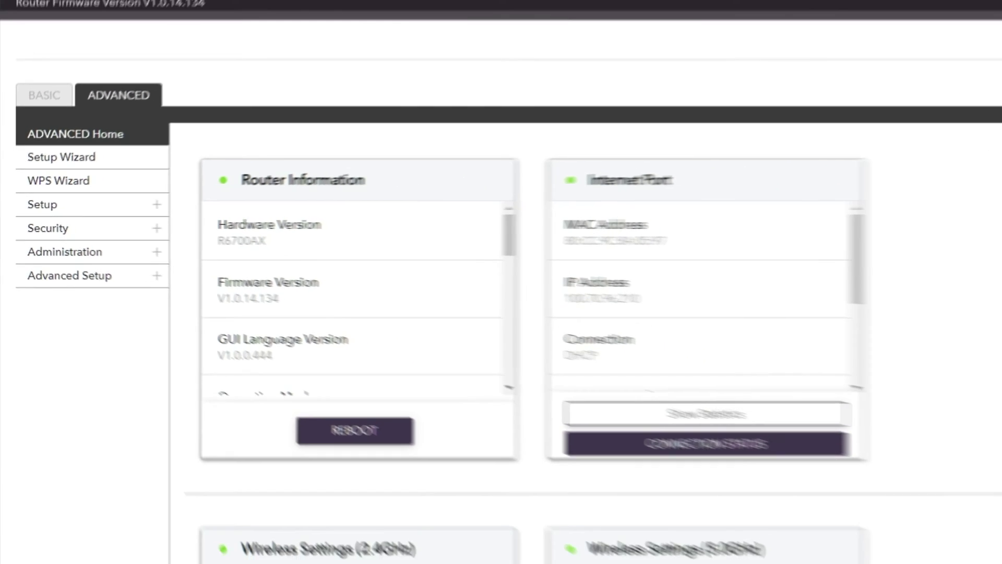
key("ctrl+t")
left_click(297, 24)
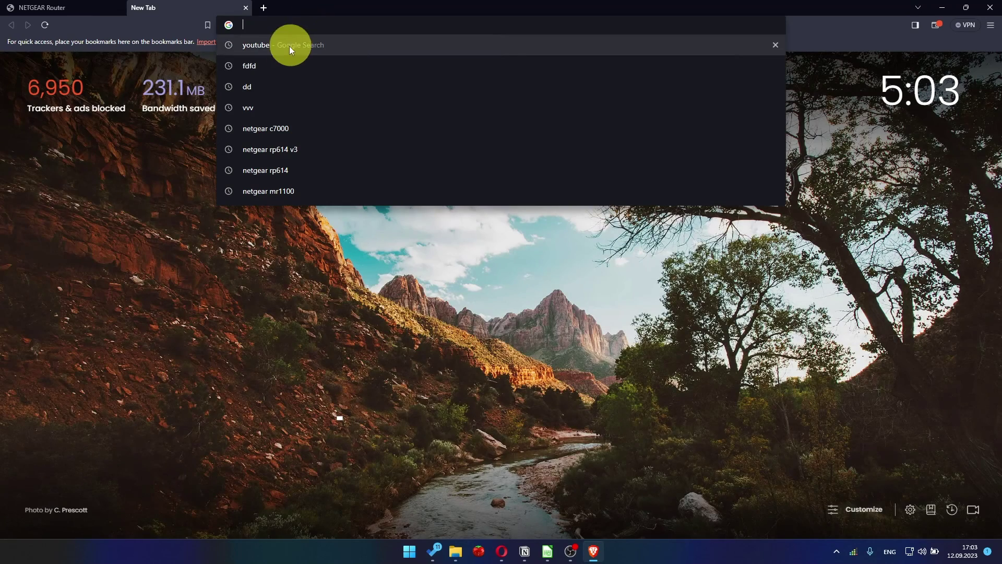
Step: Choose the 'youtube - Google Search' suggestion to load youtube results, confirming the connection works
left_click(284, 46)
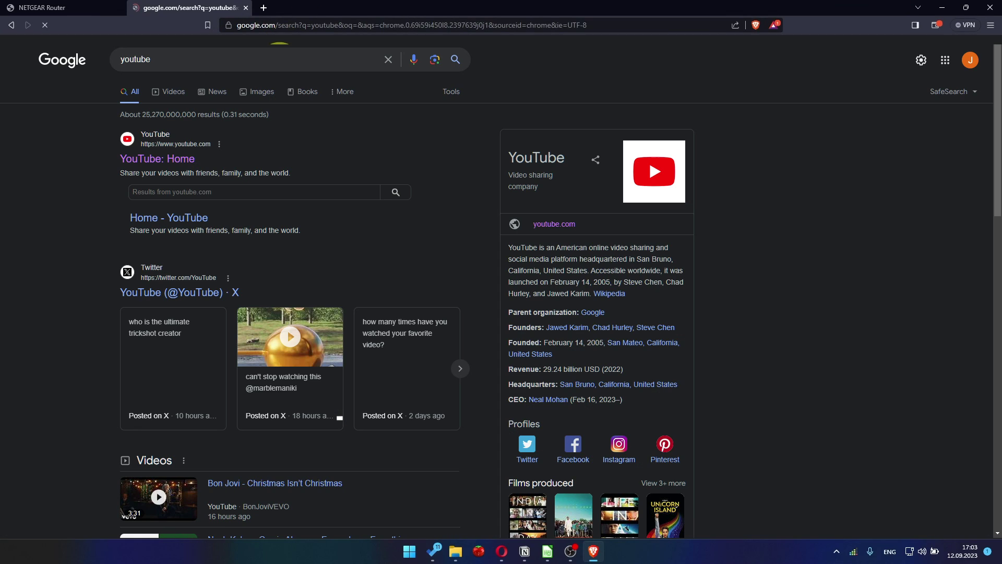